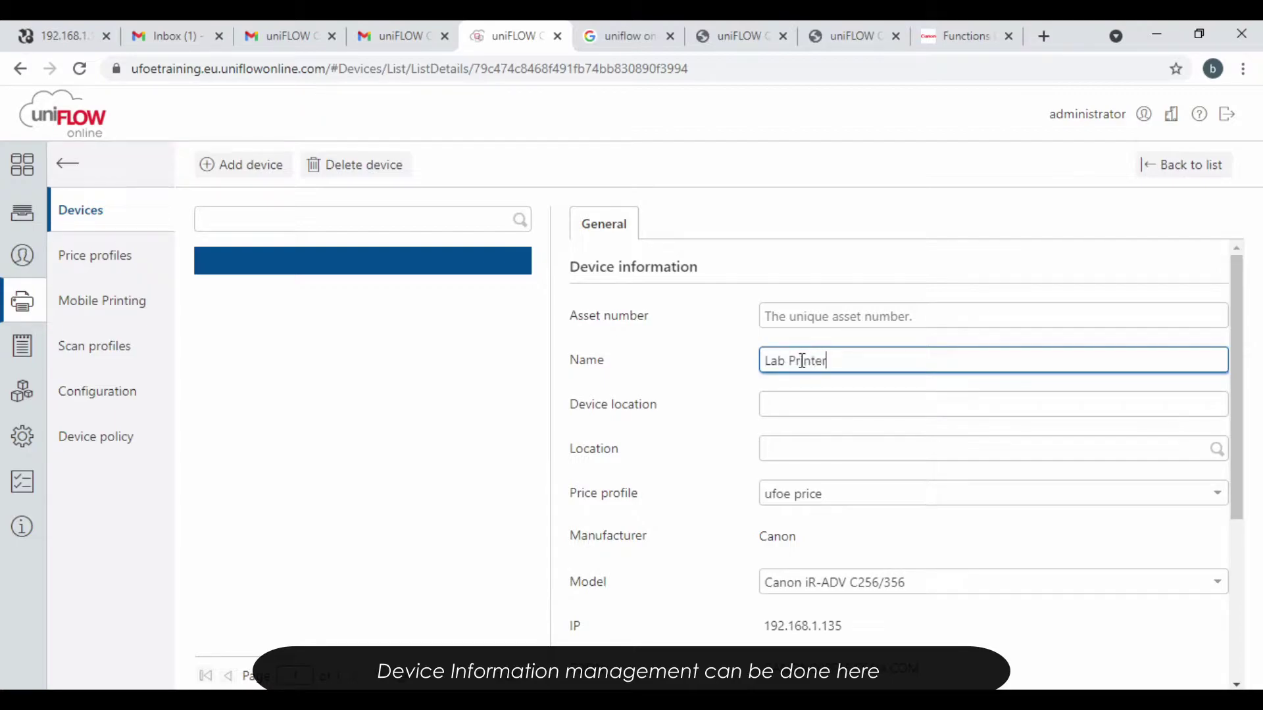
- Set the device location of Lab Printer to Demo and save the device information
{"action": "left_click", "coordinate": [808, 411]}
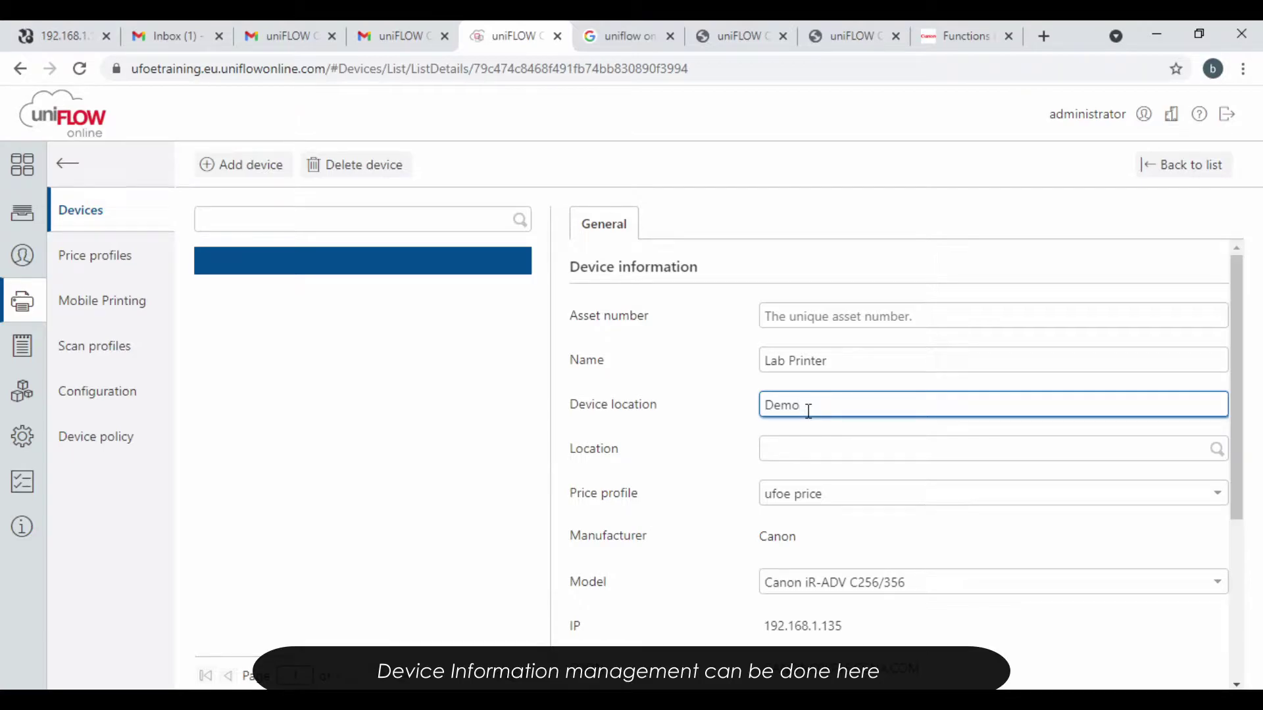
{"action": "left_click", "coordinate": [845, 451]}
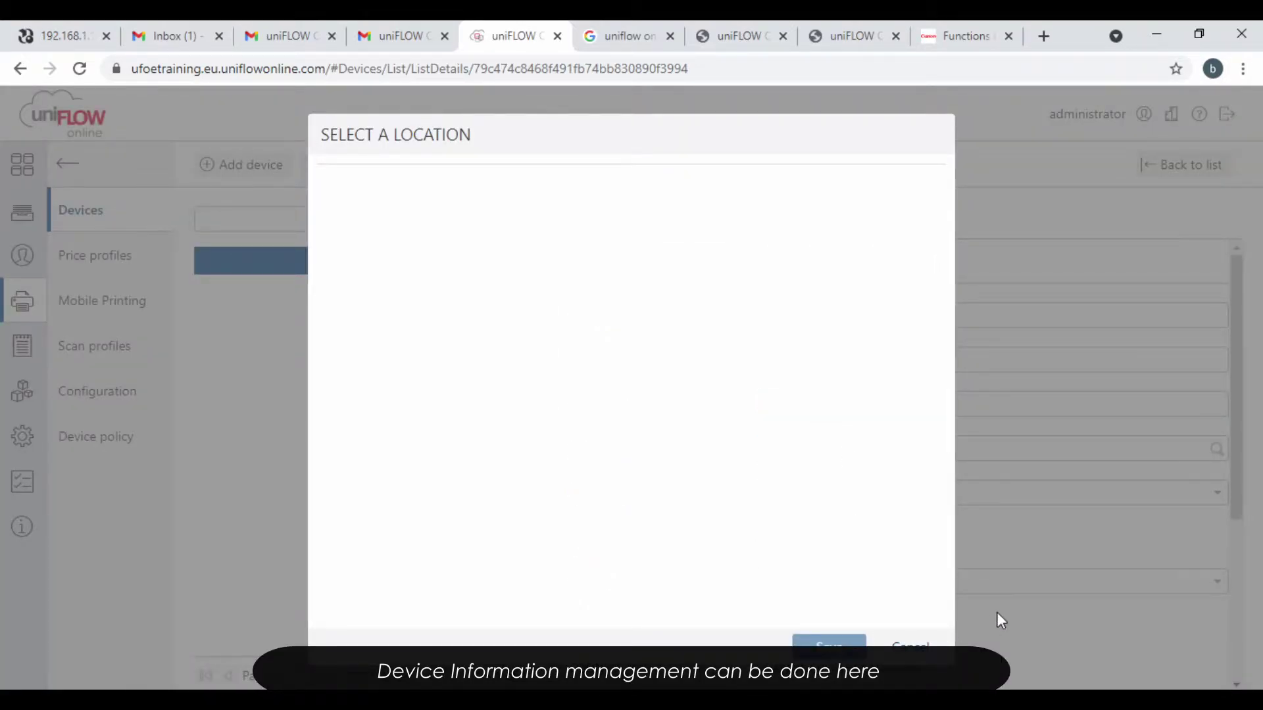
{"action": "left_click", "coordinate": [909, 647]}
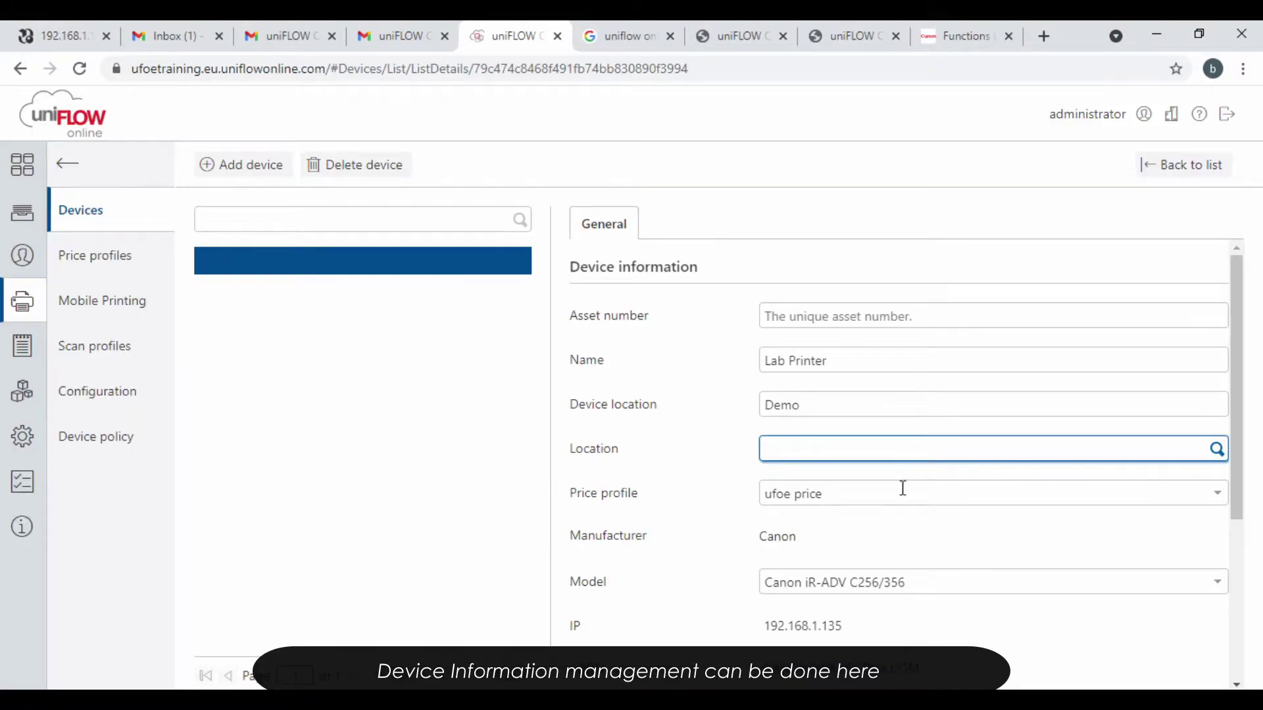
{"action": "scroll", "coordinate": [905, 500], "scroll_direction": "down", "scroll_amount": 4}
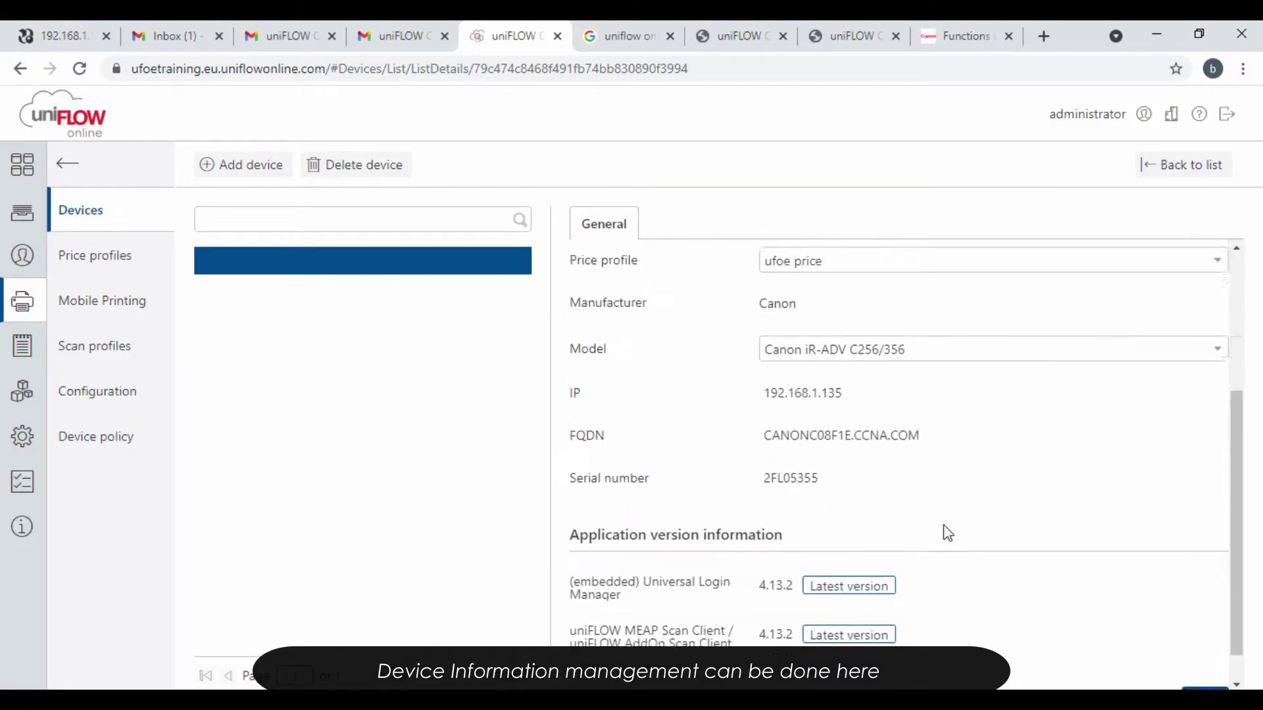
{"action": "left_click", "coordinate": [1208, 665]}
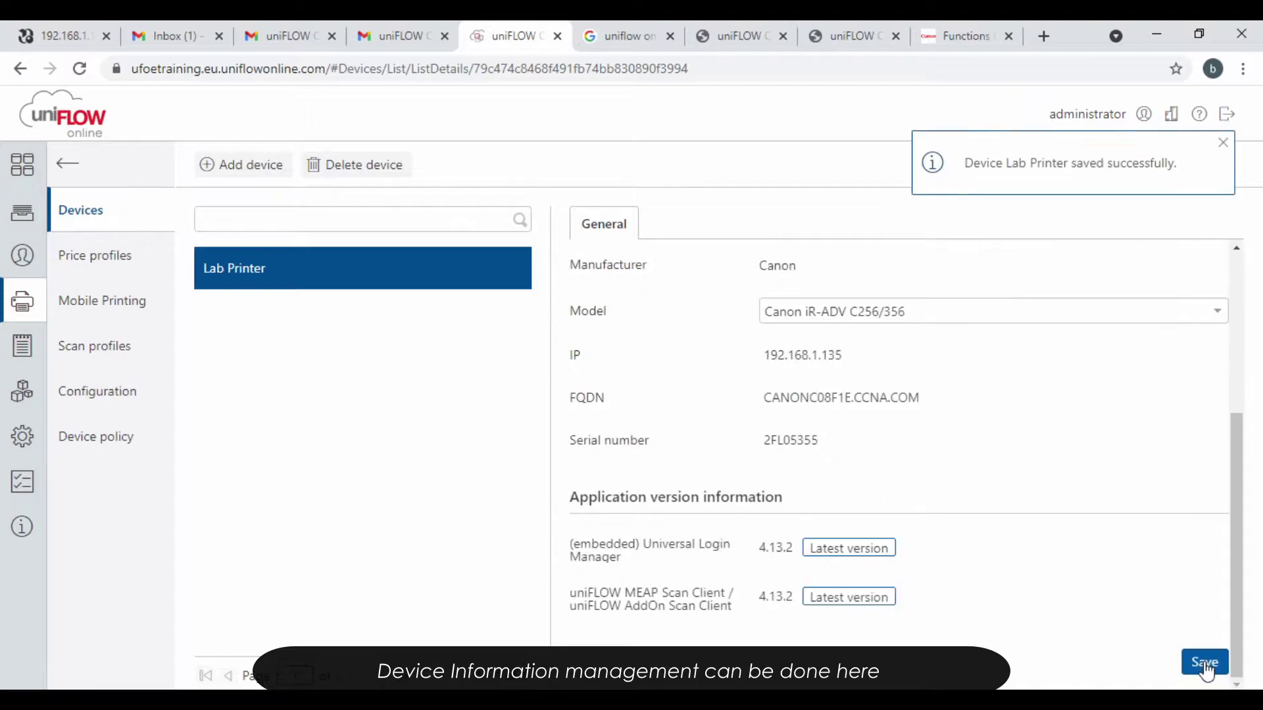
- Review the price profiles, the mobile printing page, and the device configuration's user interface, login, email and security settings
{"action": "left_click", "coordinate": [109, 259]}
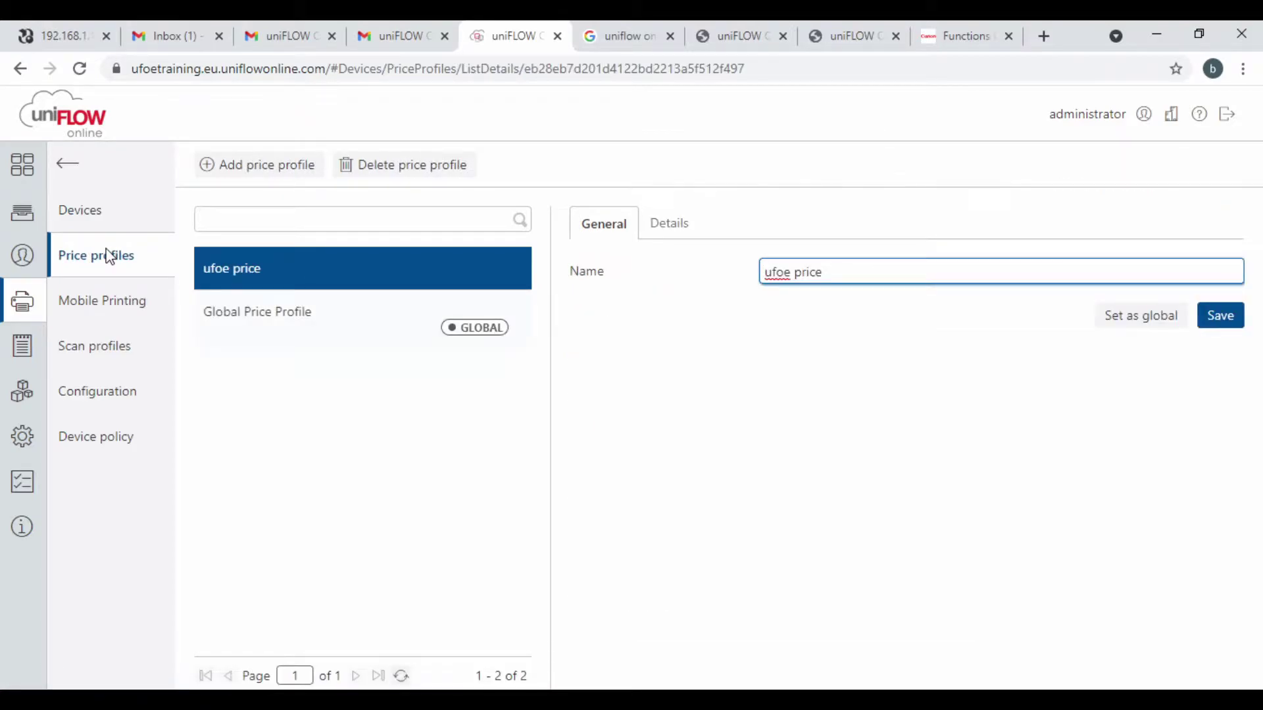
{"action": "left_click", "coordinate": [113, 303]}
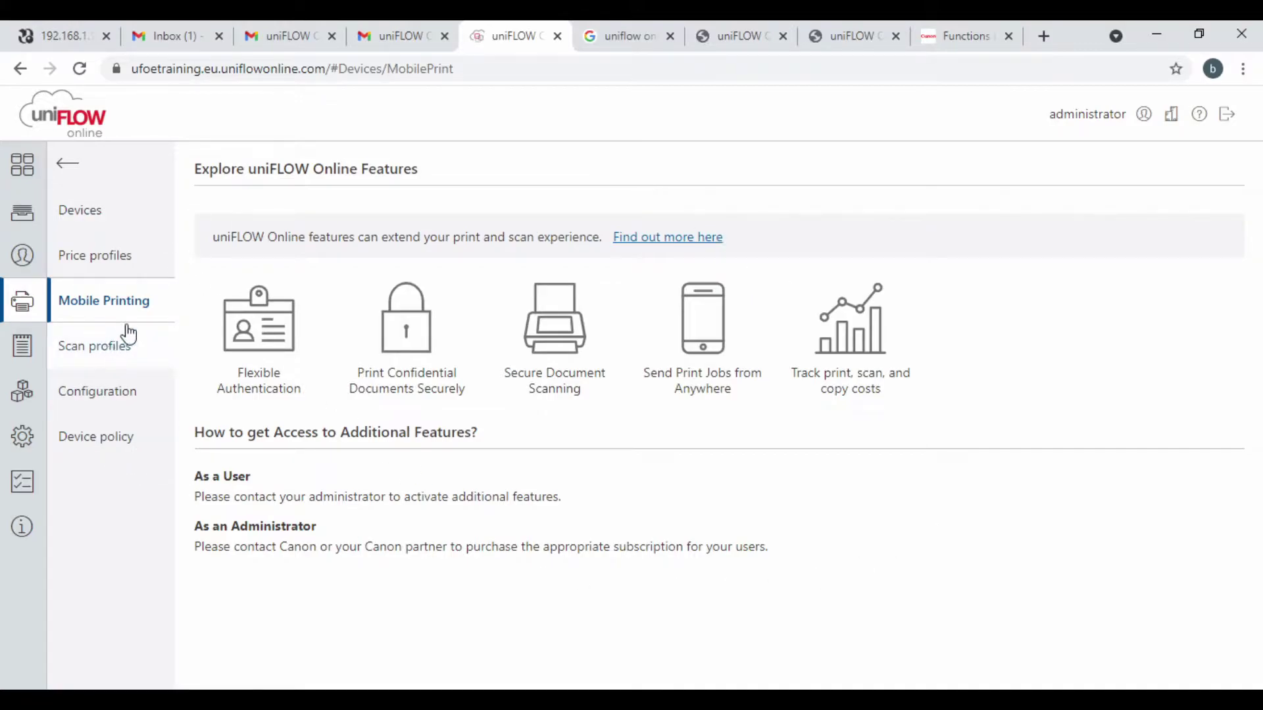
{"action": "left_click", "coordinate": [102, 393]}
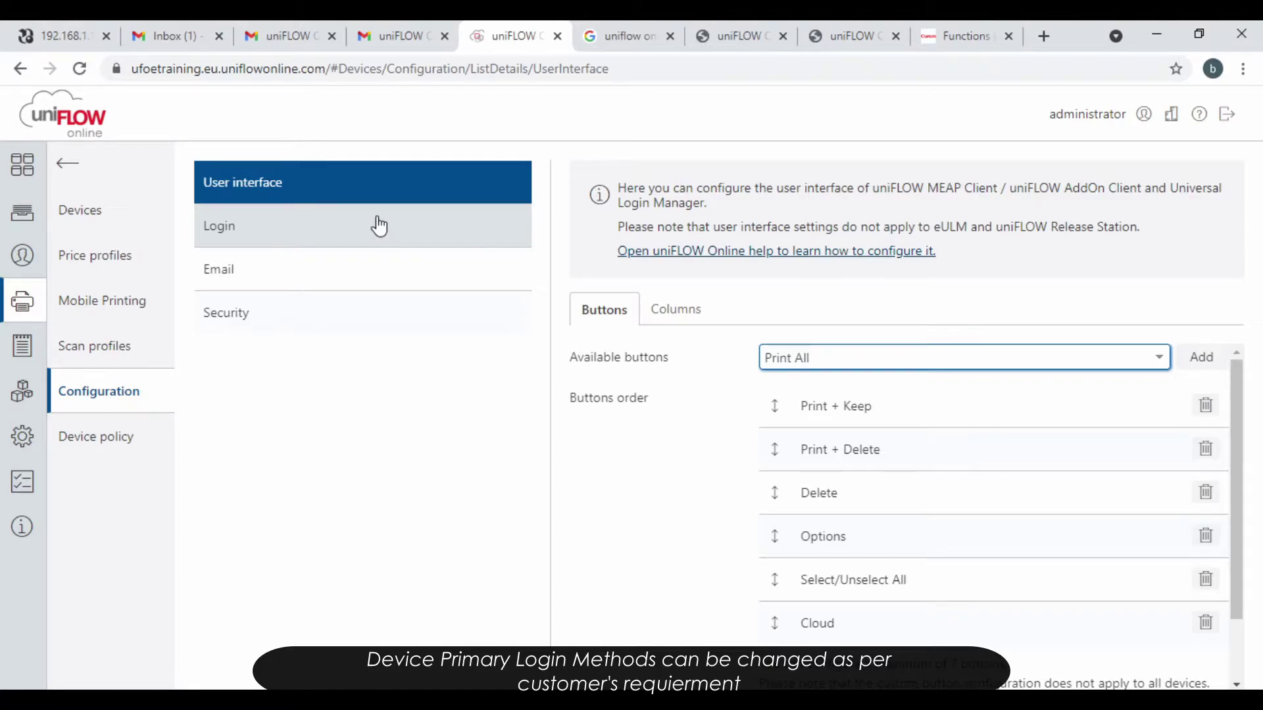
{"action": "left_click", "coordinate": [269, 242]}
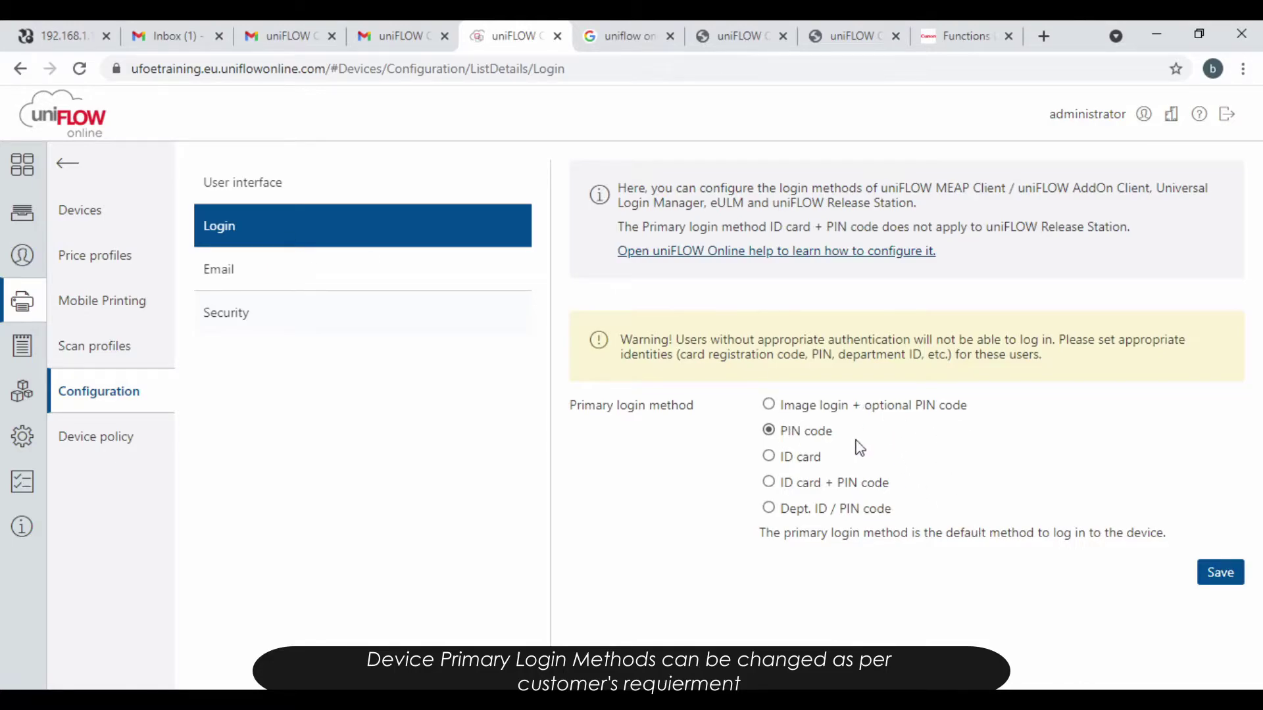
{"action": "left_click", "coordinate": [270, 290]}
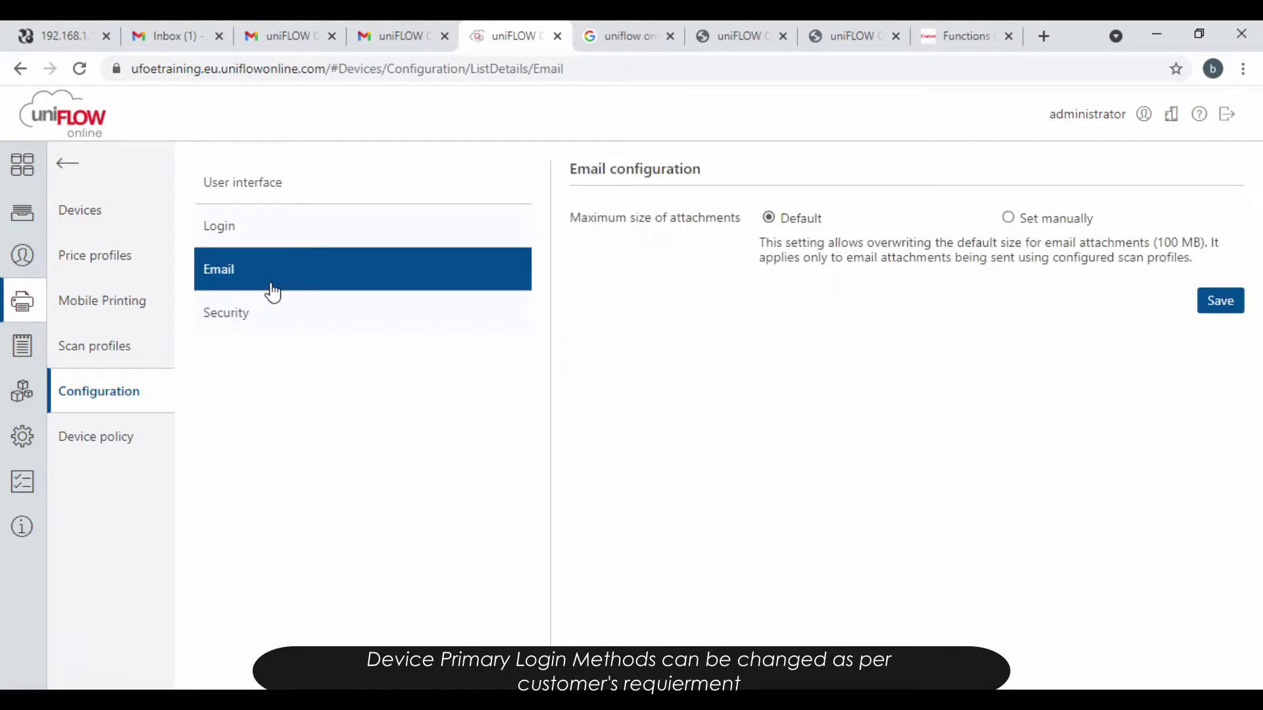
{"action": "left_click", "coordinate": [259, 314]}
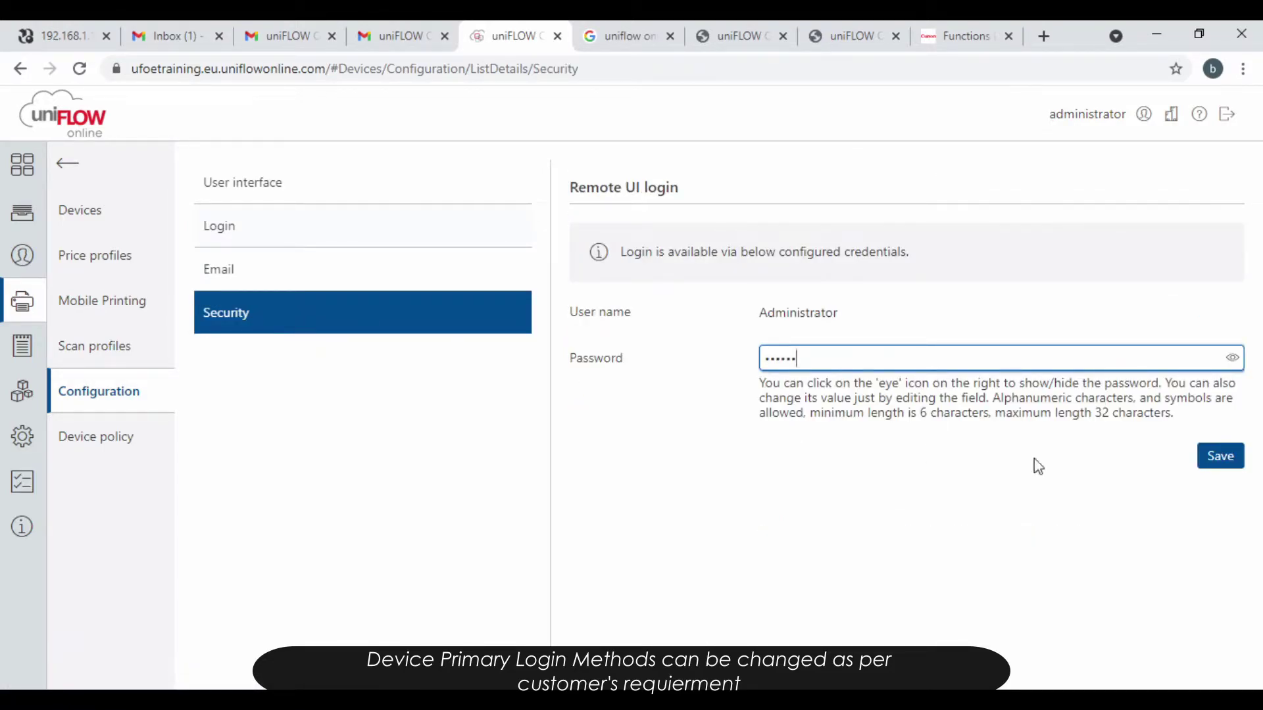
{"action": "left_click", "coordinate": [1231, 359]}
{"action": "left_click", "coordinate": [1231, 361]}
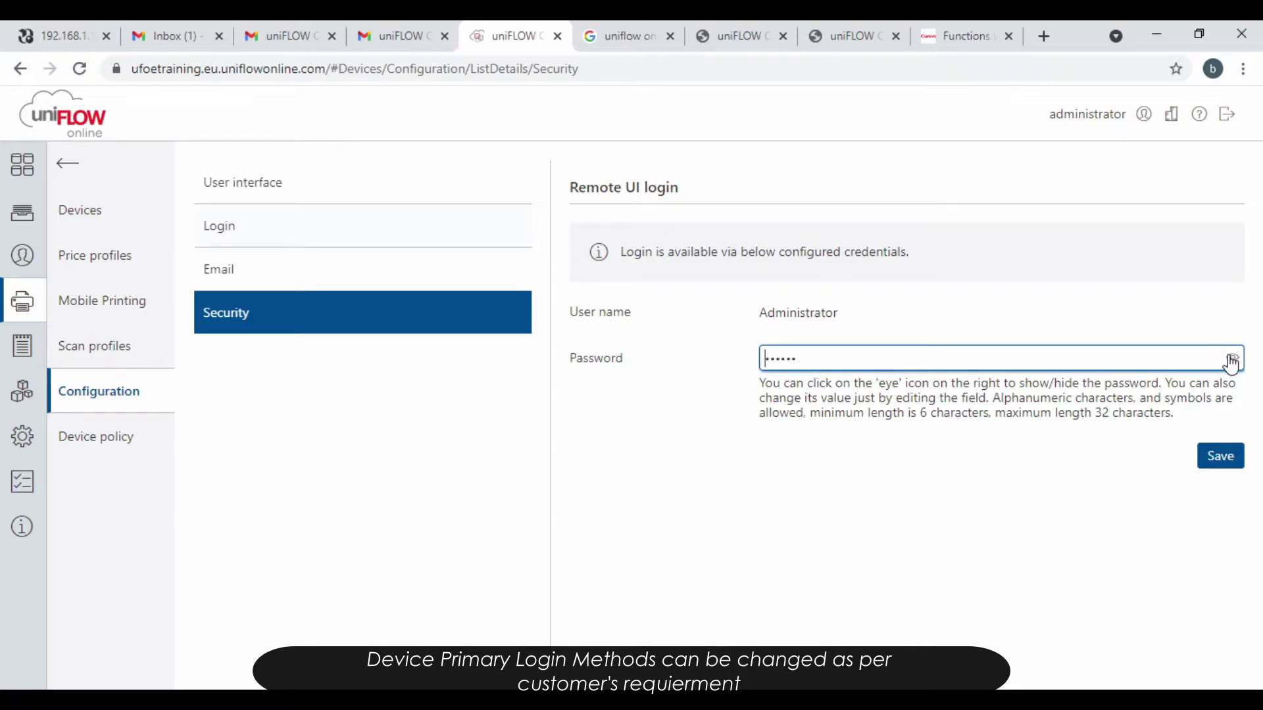
- Add a device policy for the Copy function "Ability to make copies"
{"action": "left_click", "coordinate": [72, 447]}
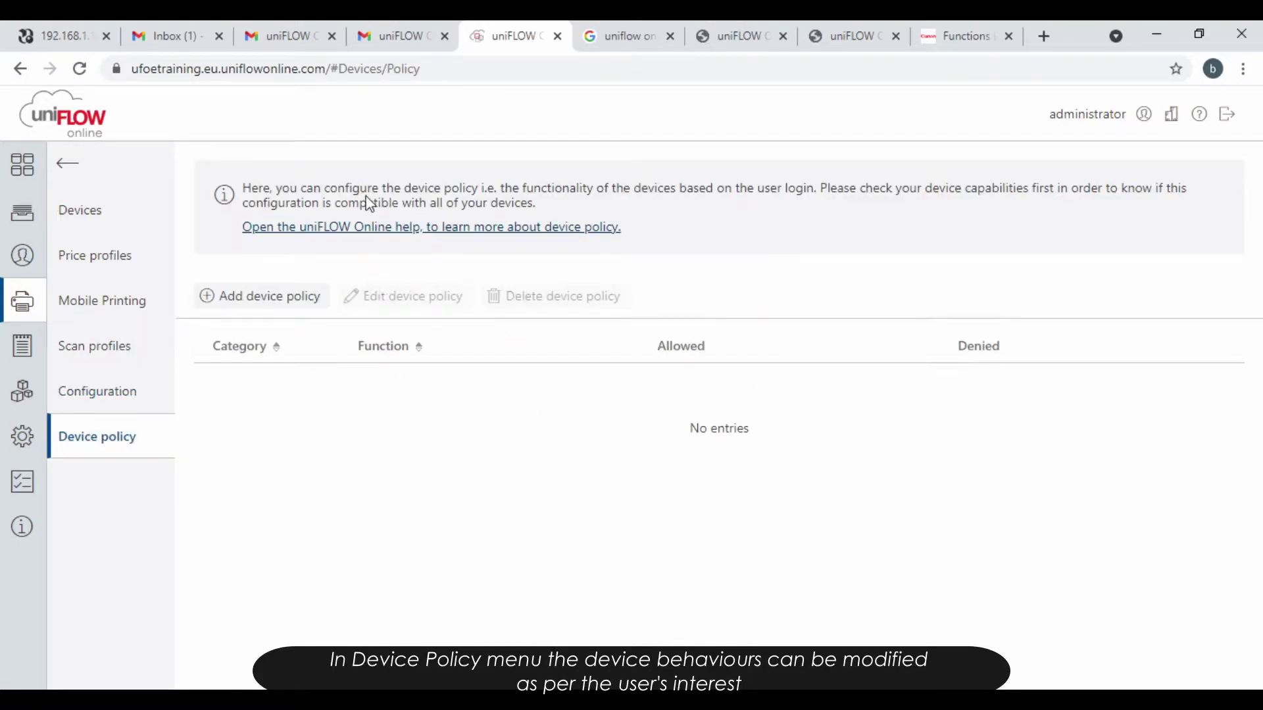
{"action": "left_click", "coordinate": [238, 302]}
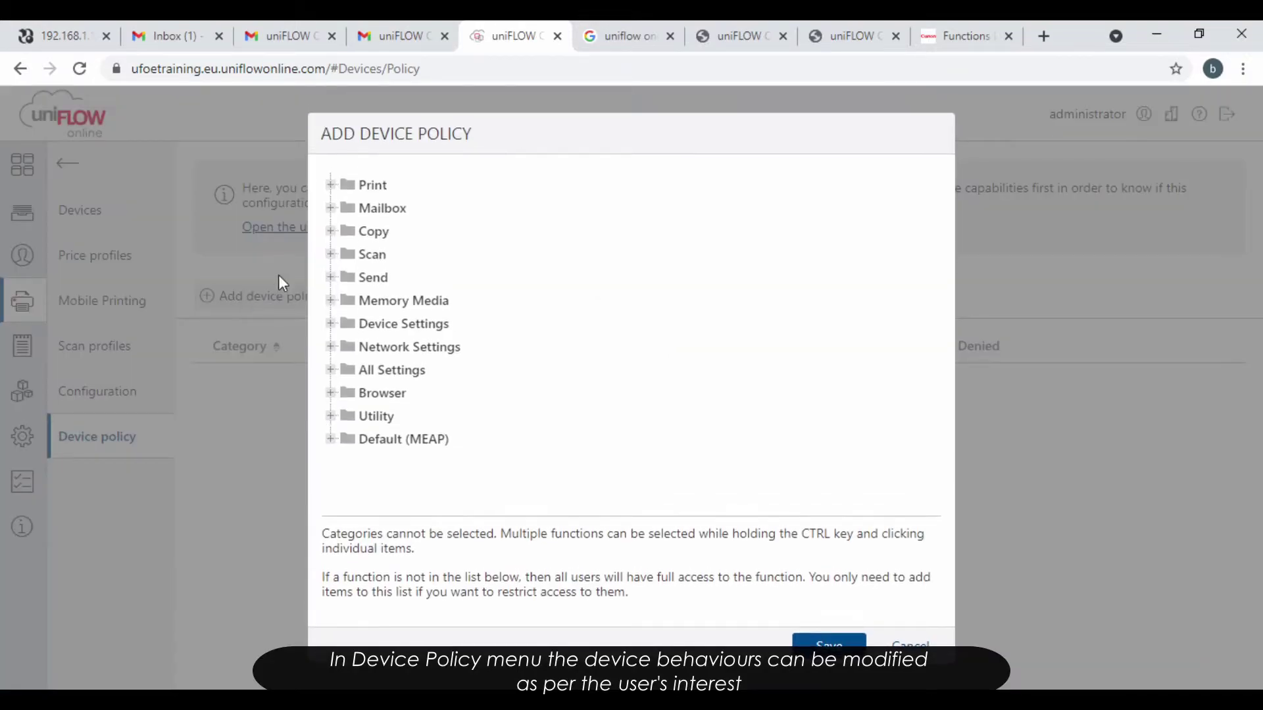
{"action": "left_click", "coordinate": [367, 234]}
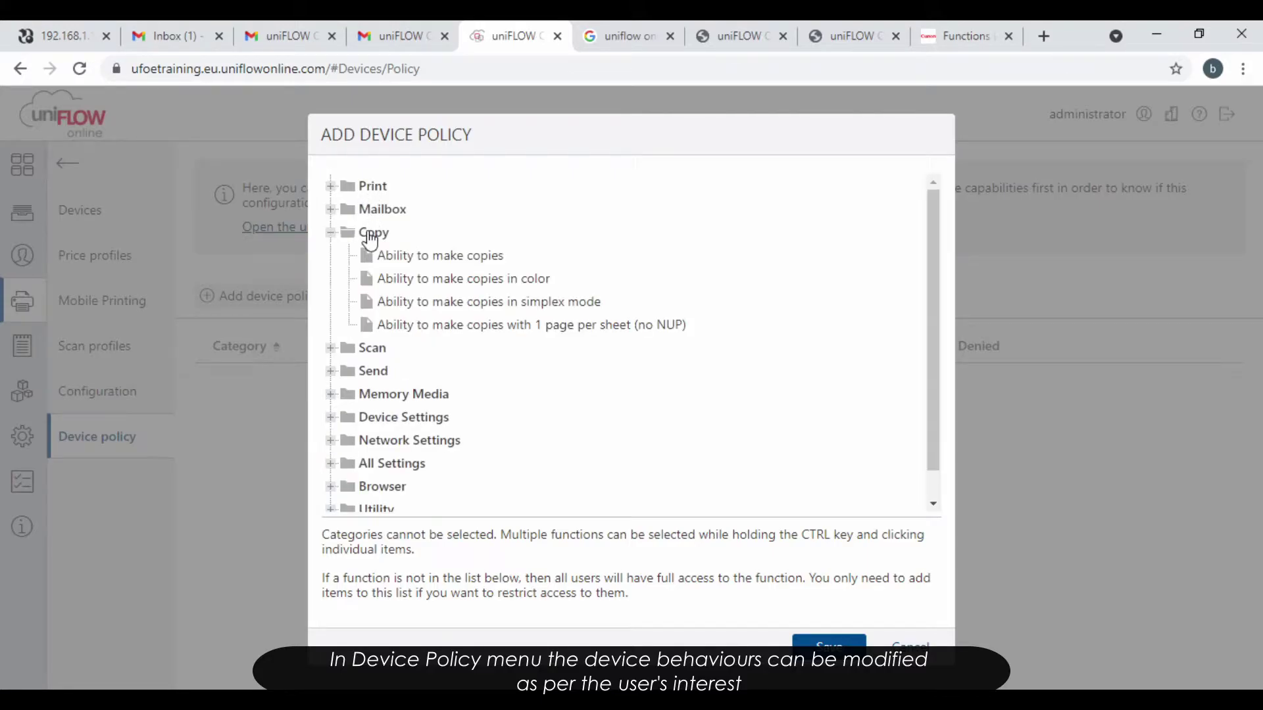
{"action": "left_click", "coordinate": [473, 258]}
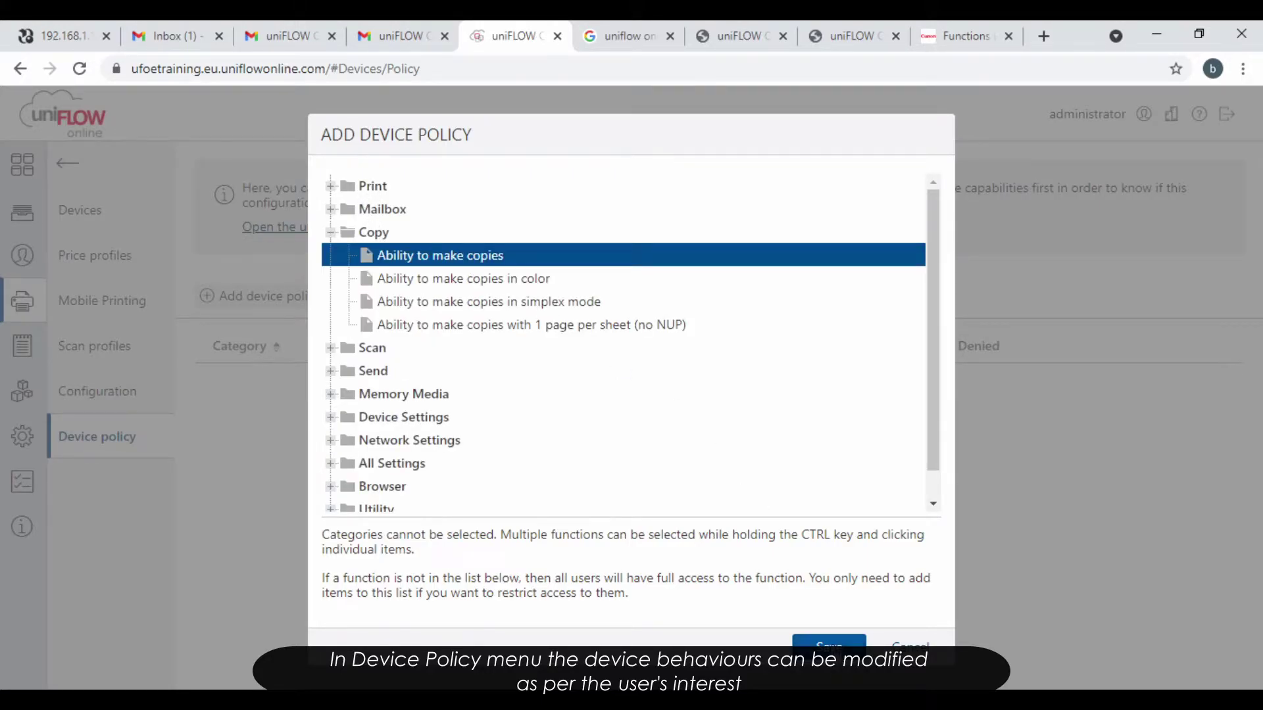
{"action": "left_click", "coordinate": [829, 644]}
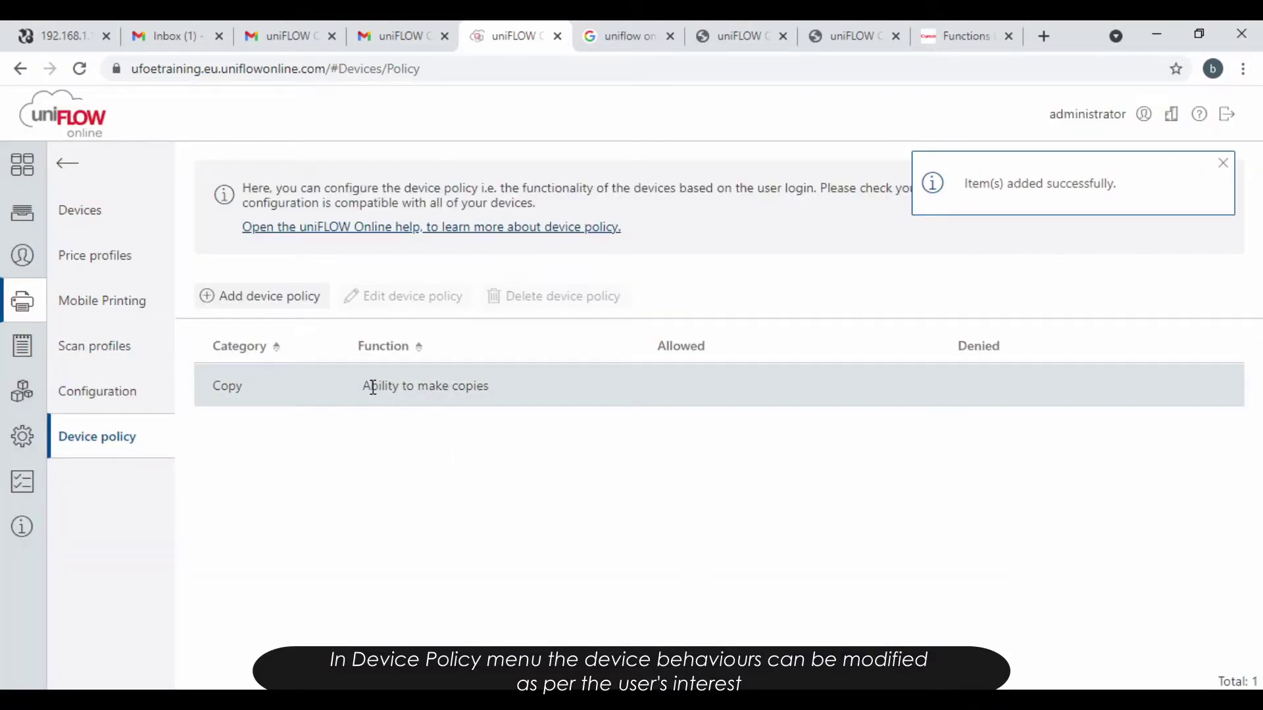
- Allow UFO USER in the "Ability to make copies" policy, save it and return to the policy list
{"action": "left_click", "coordinate": [274, 386]}
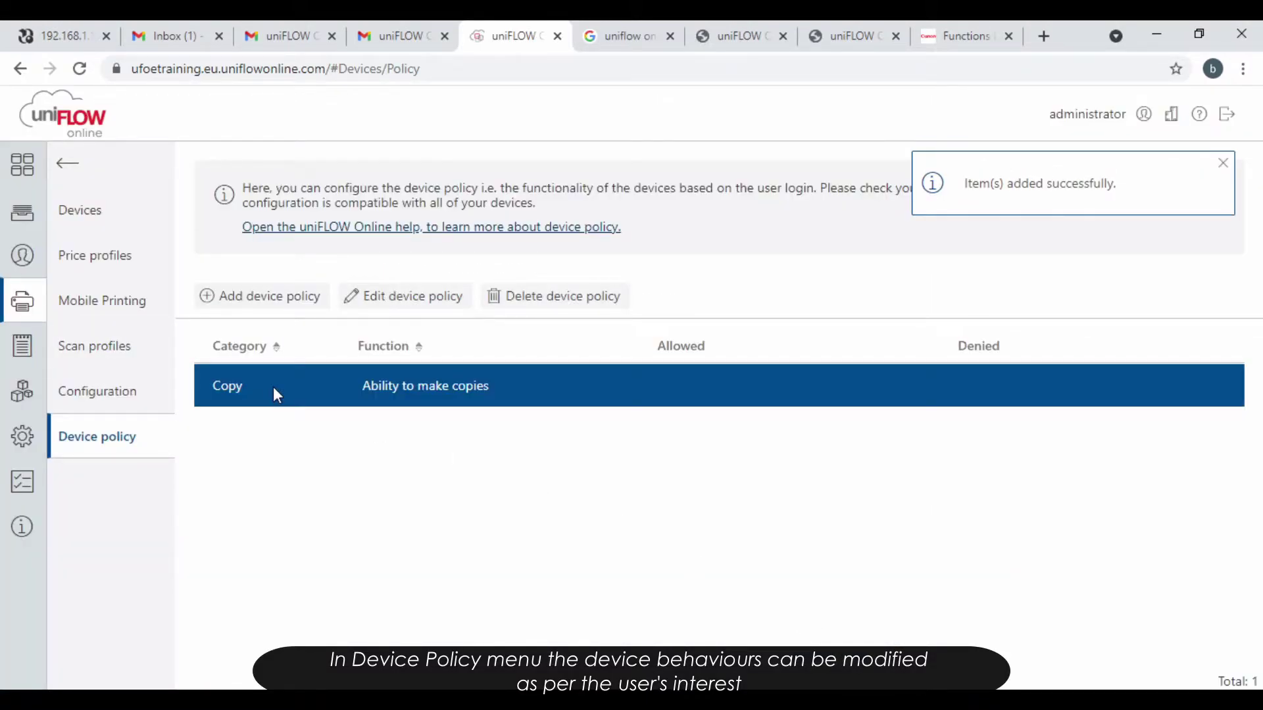
{"action": "double_click", "coordinate": [467, 388]}
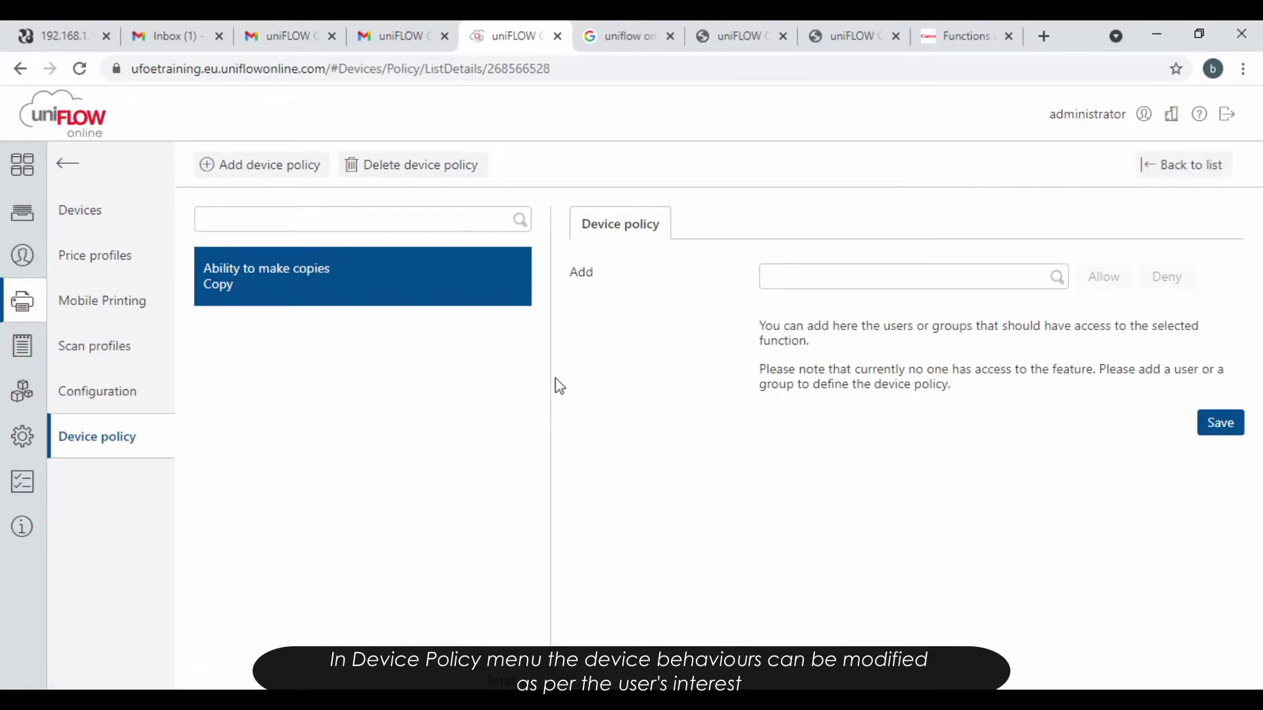
{"action": "left_click", "coordinate": [861, 282]}
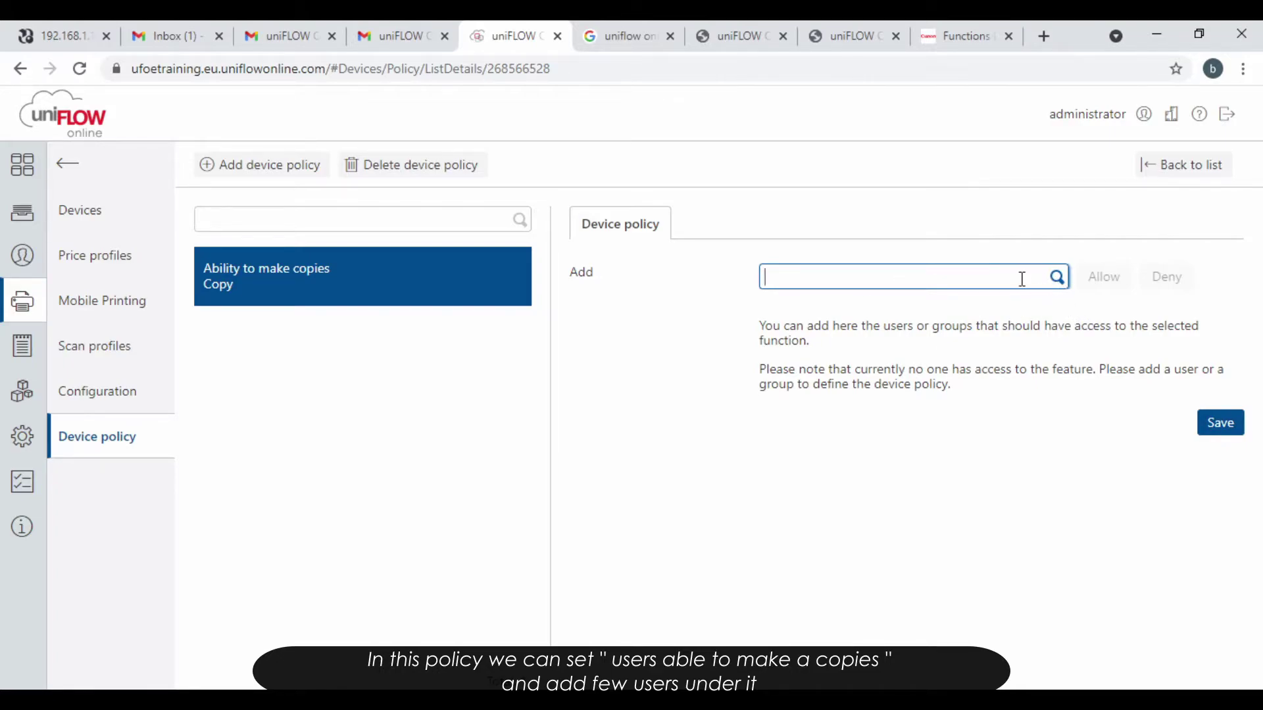
{"action": "type", "text": "UFO"}
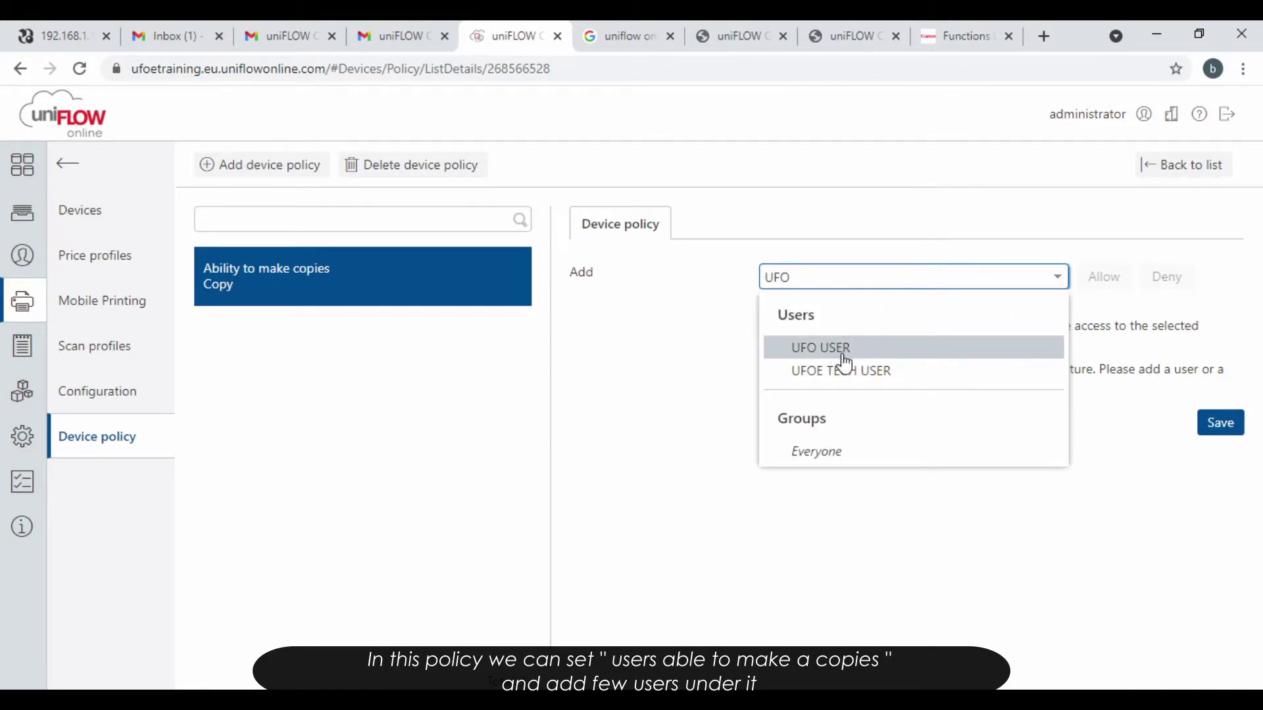
{"action": "left_click", "coordinate": [846, 361]}
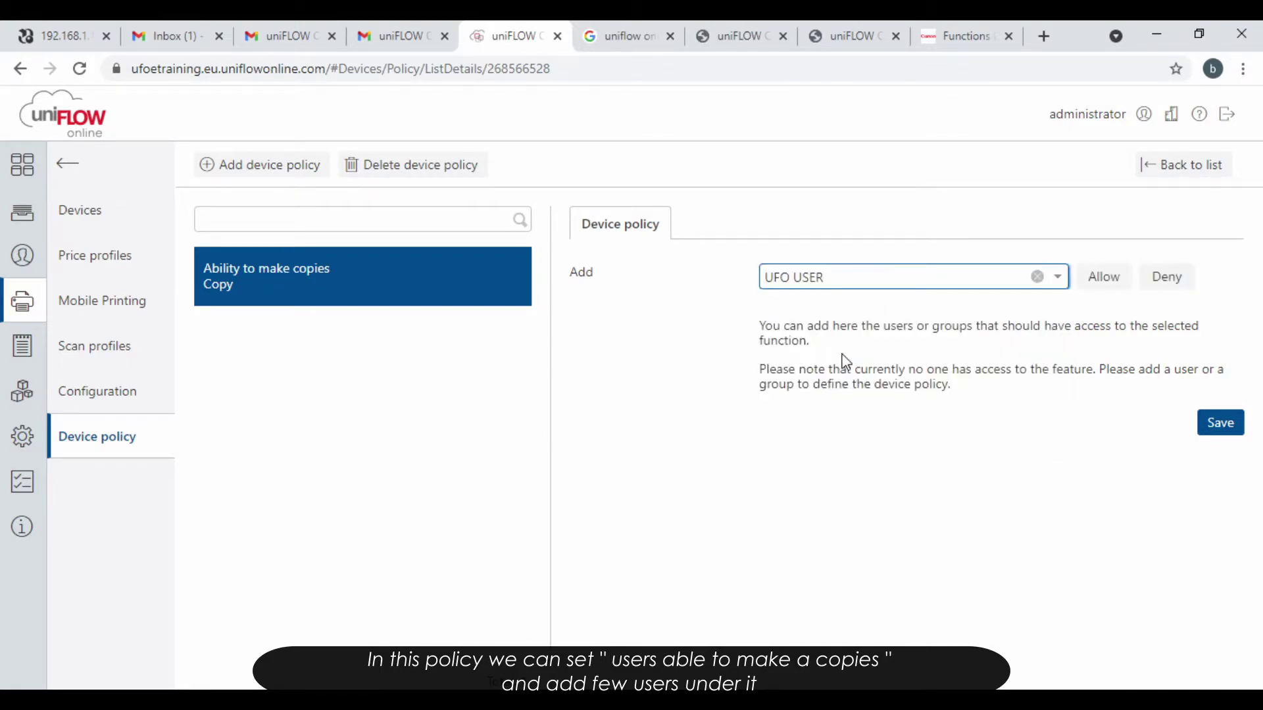
{"action": "left_click", "coordinate": [1111, 288]}
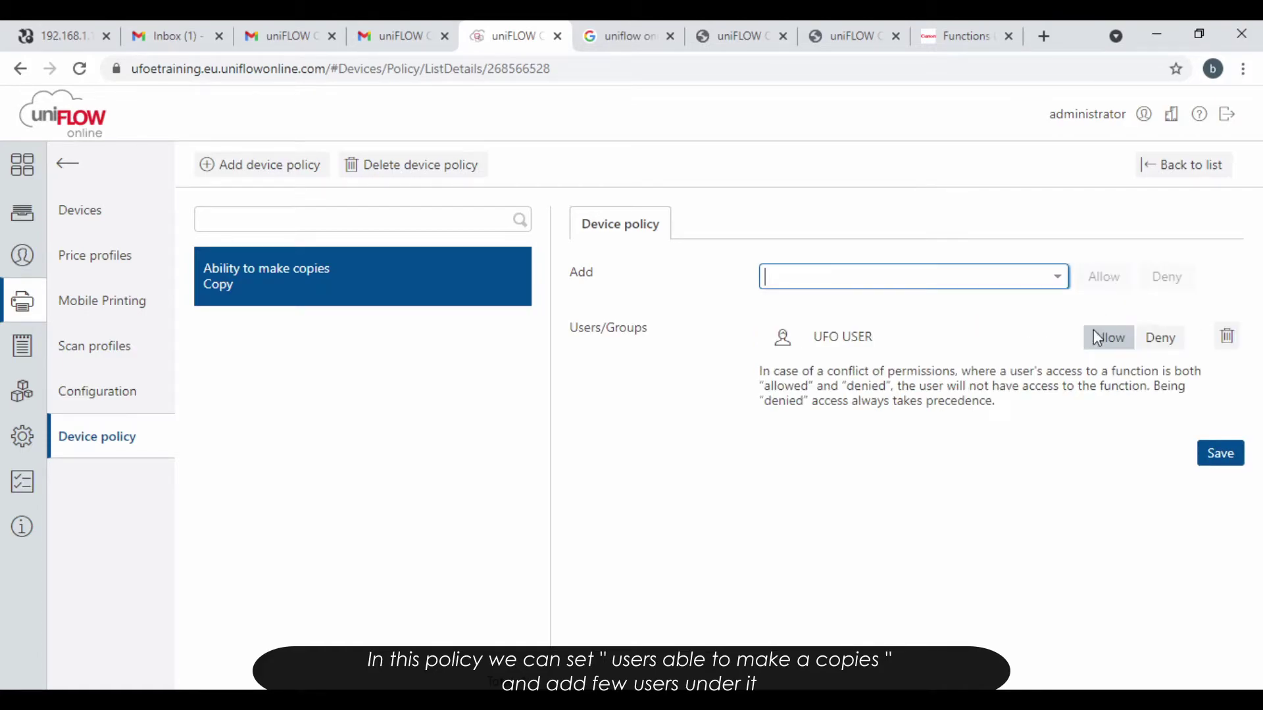
{"action": "left_click", "coordinate": [1222, 452]}
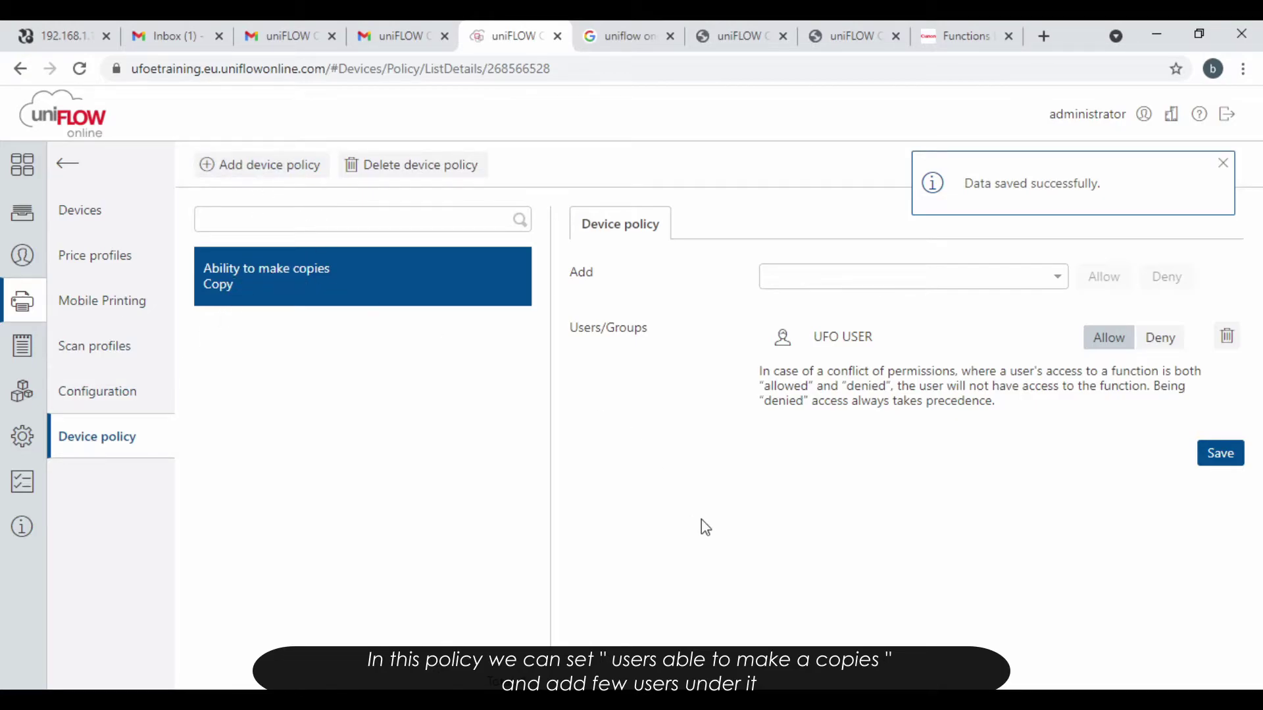
{"action": "left_click", "coordinate": [1141, 168]}
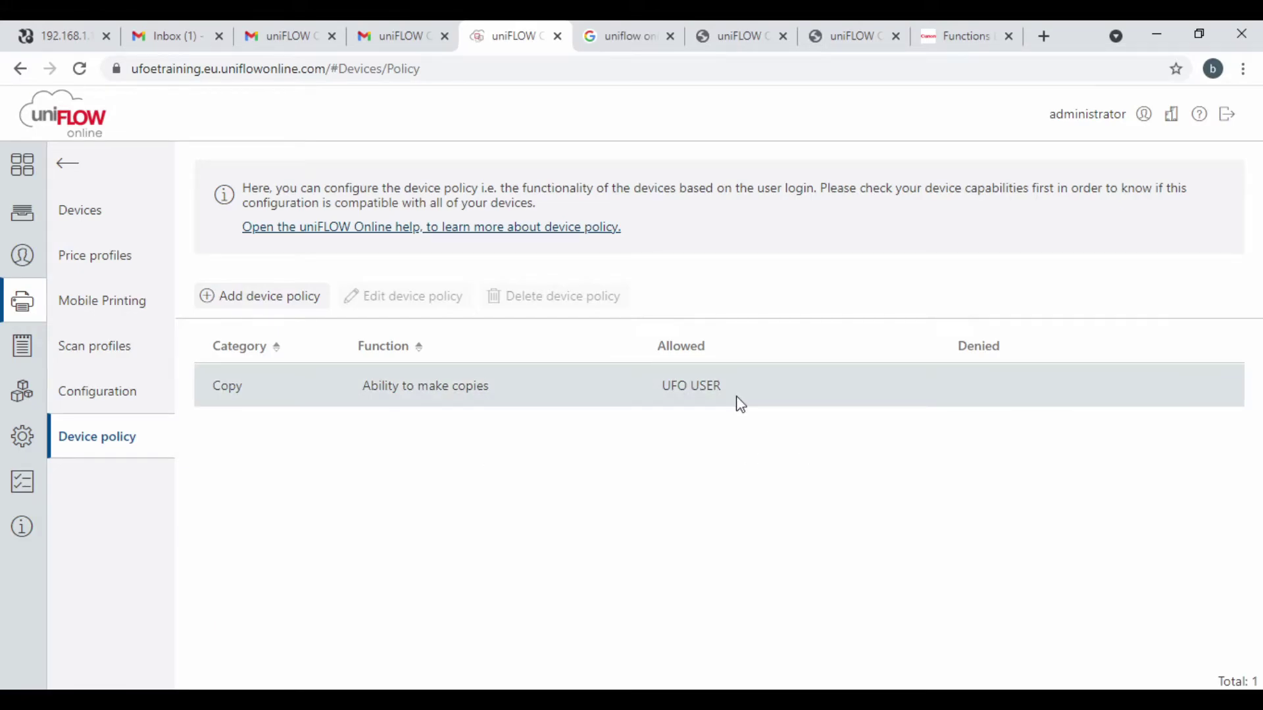
- Add a device policy for the Scan function "Ability to scan in color"
{"action": "left_click", "coordinate": [245, 298]}
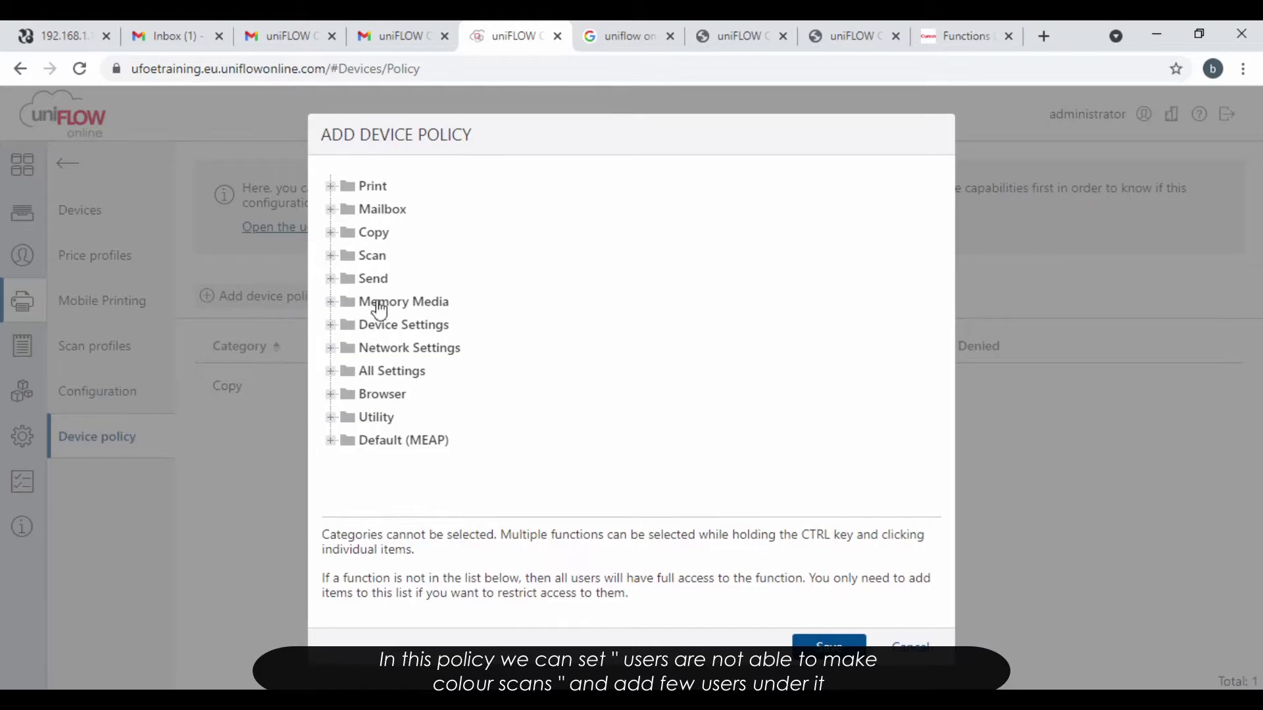
{"action": "left_click", "coordinate": [331, 256]}
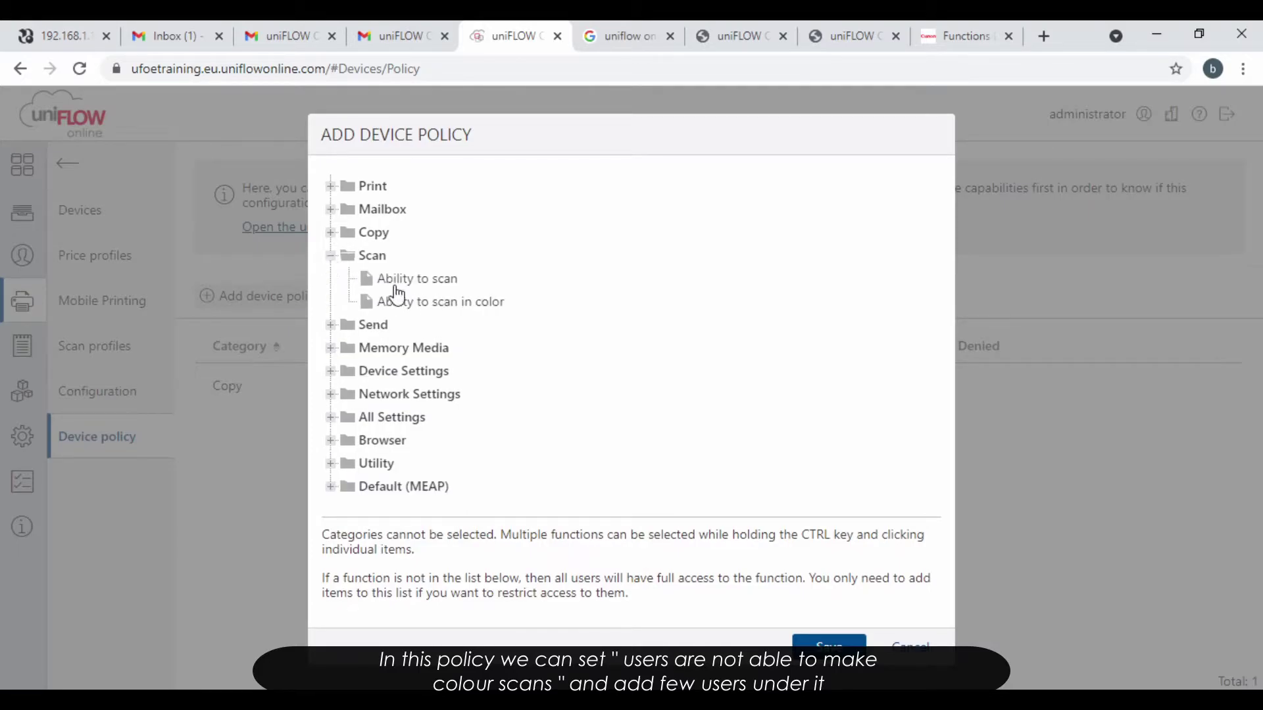
{"action": "left_click", "coordinate": [435, 309]}
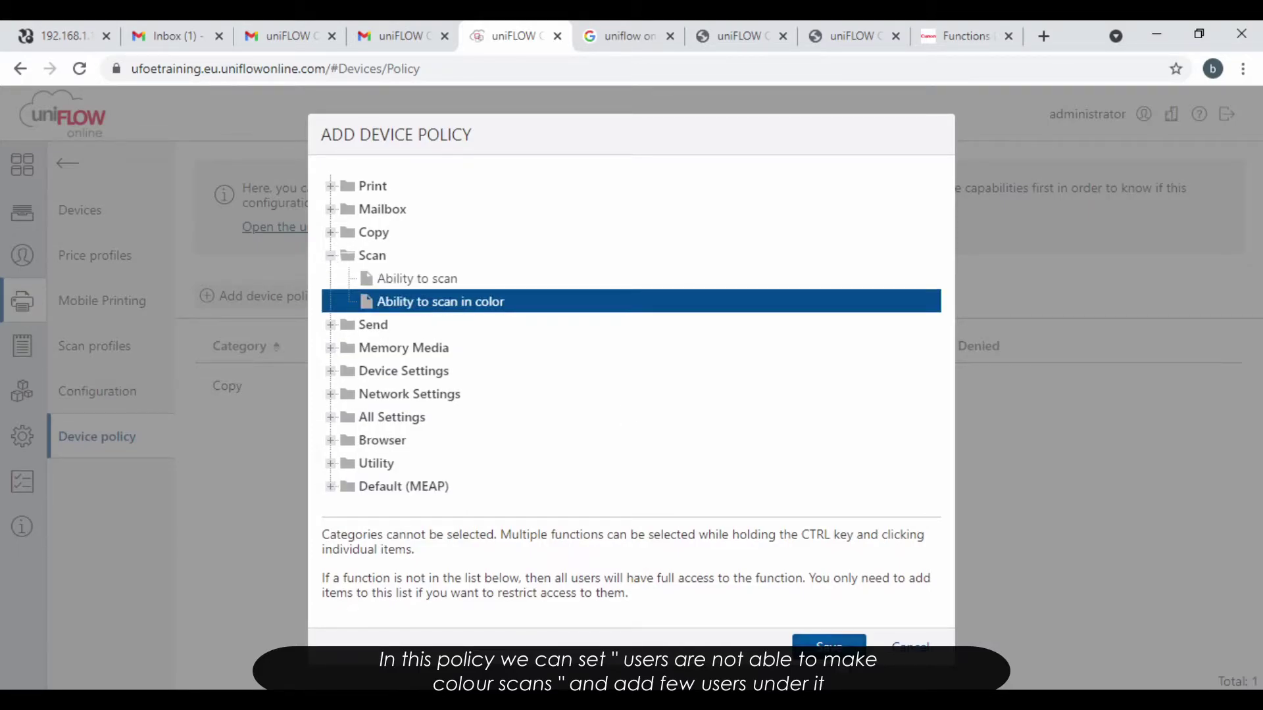
{"action": "left_click", "coordinate": [830, 641]}
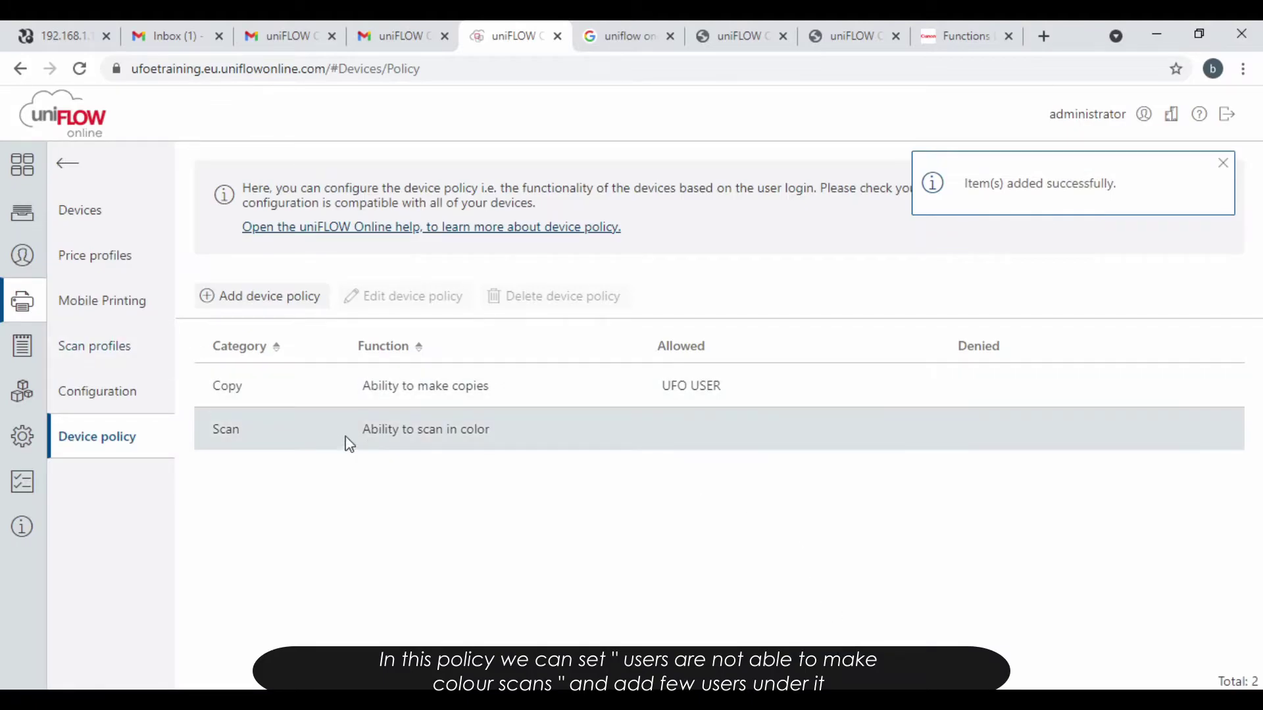
- Deny UFOE TECH USER in the "Ability to scan in color" policy, save it and return to the policy list
{"action": "double_click", "coordinate": [450, 440]}
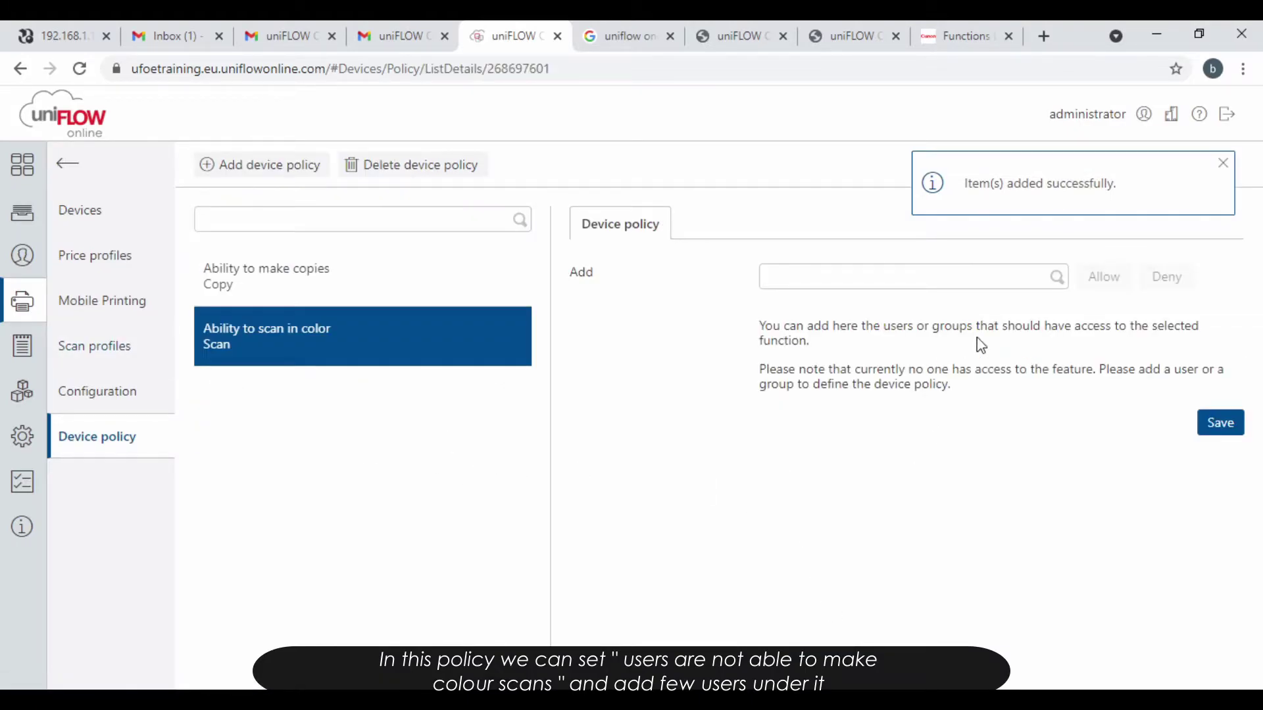
{"action": "left_click", "coordinate": [1030, 271]}
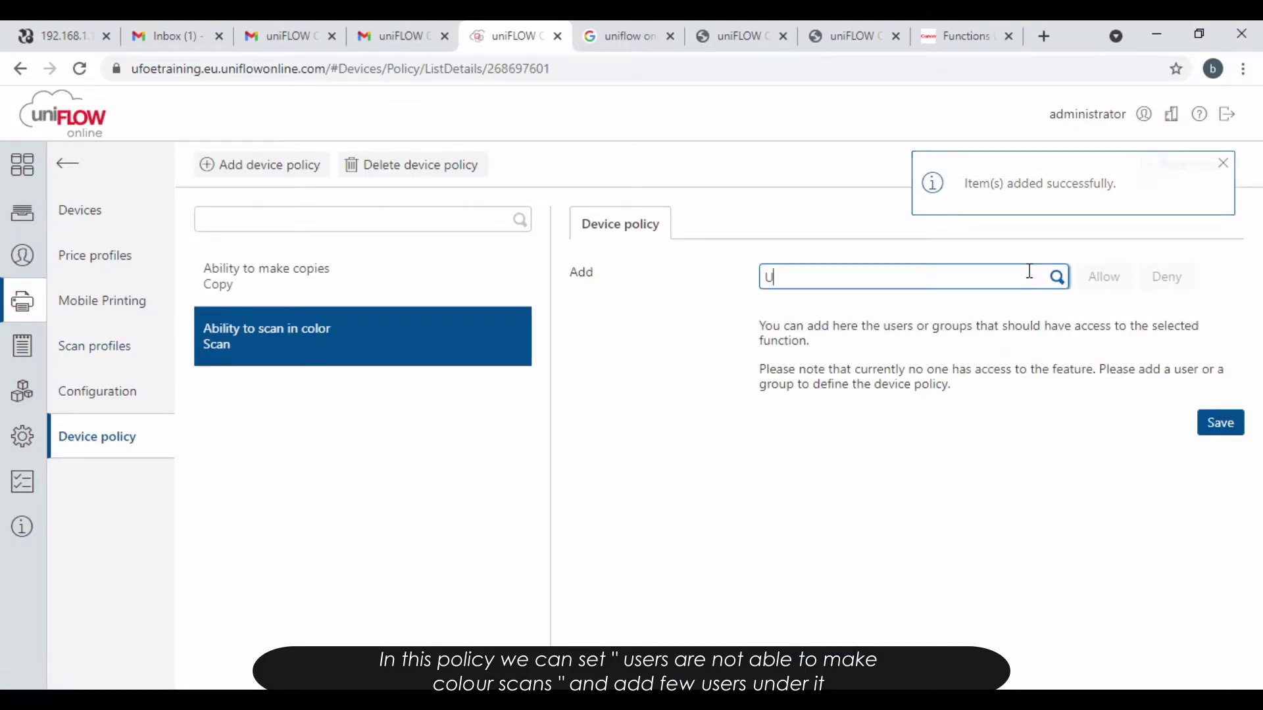
{"action": "type", "text": "U"}
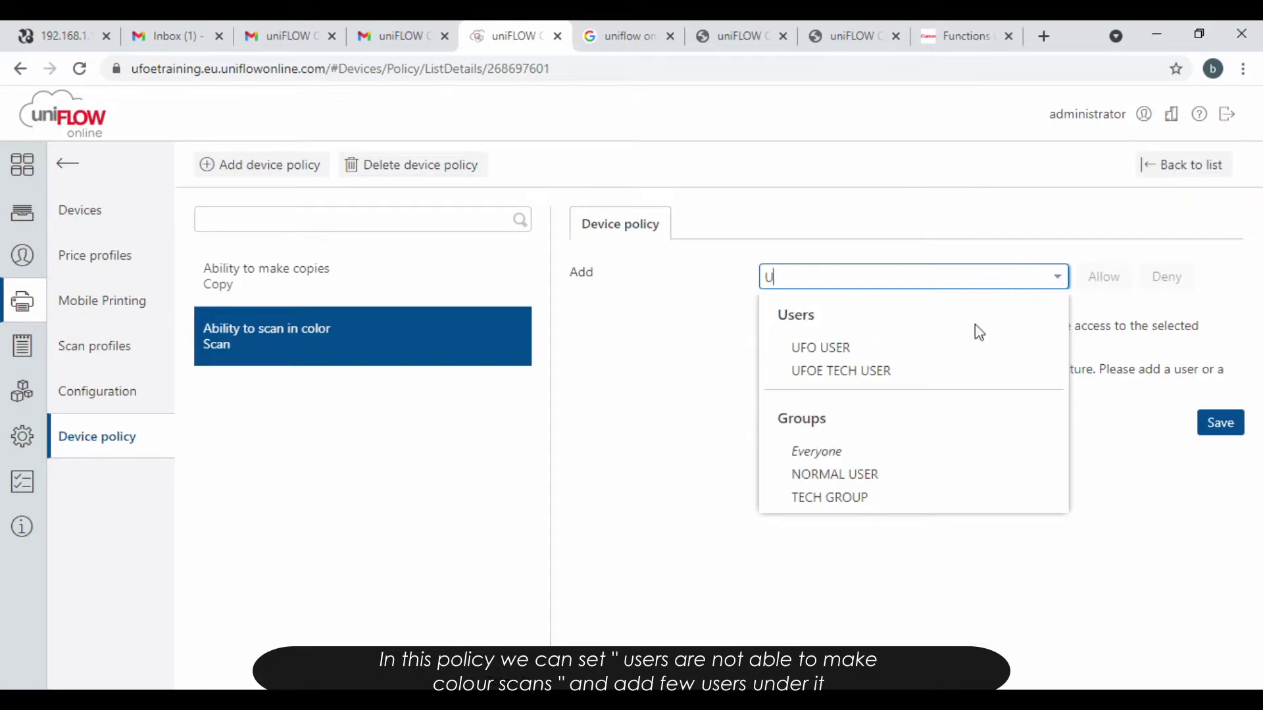
{"action": "double_click", "coordinate": [817, 366]}
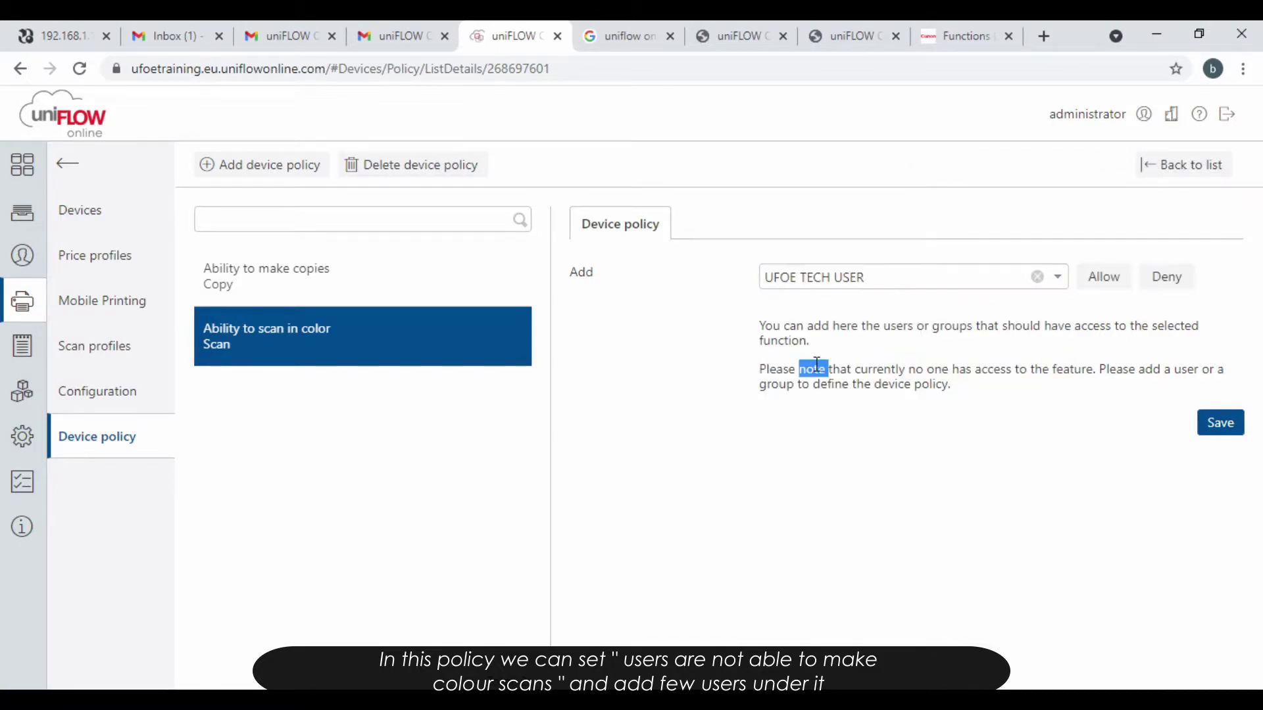
{"action": "left_click", "coordinate": [1165, 282]}
{"action": "left_click", "coordinate": [1215, 456]}
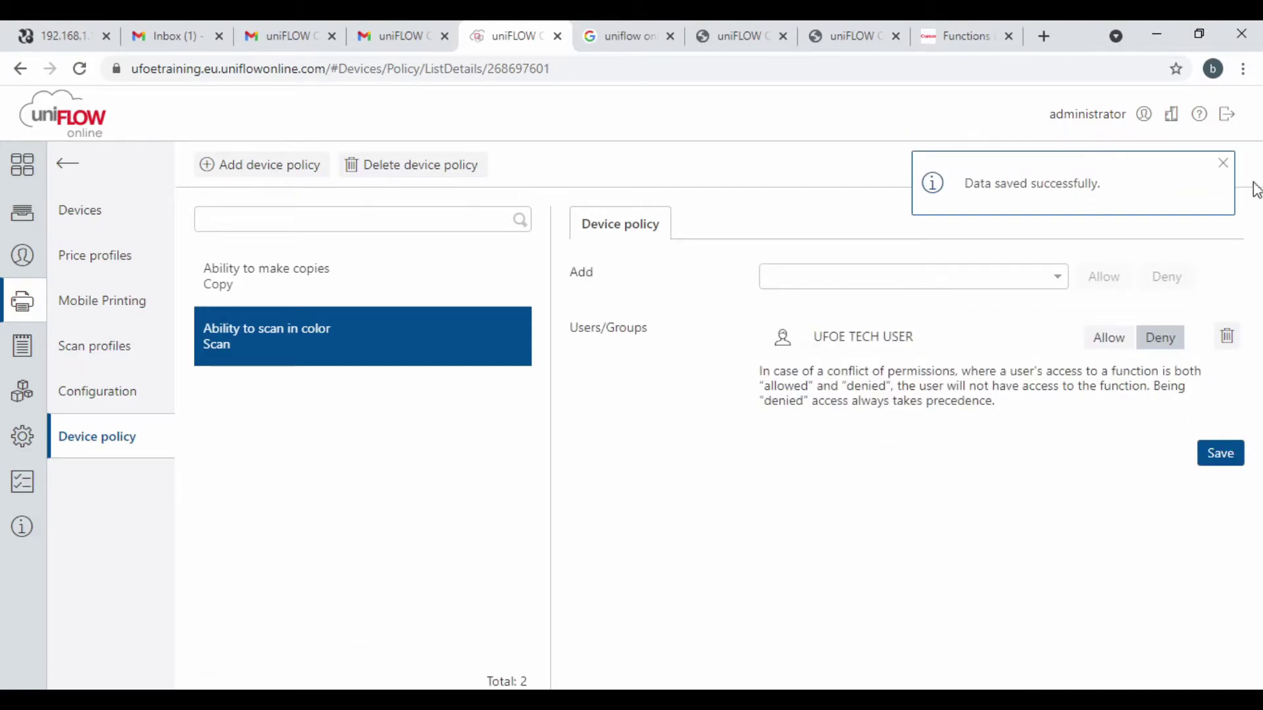
{"action": "left_click", "coordinate": [1222, 163]}
{"action": "left_click", "coordinate": [1171, 168]}
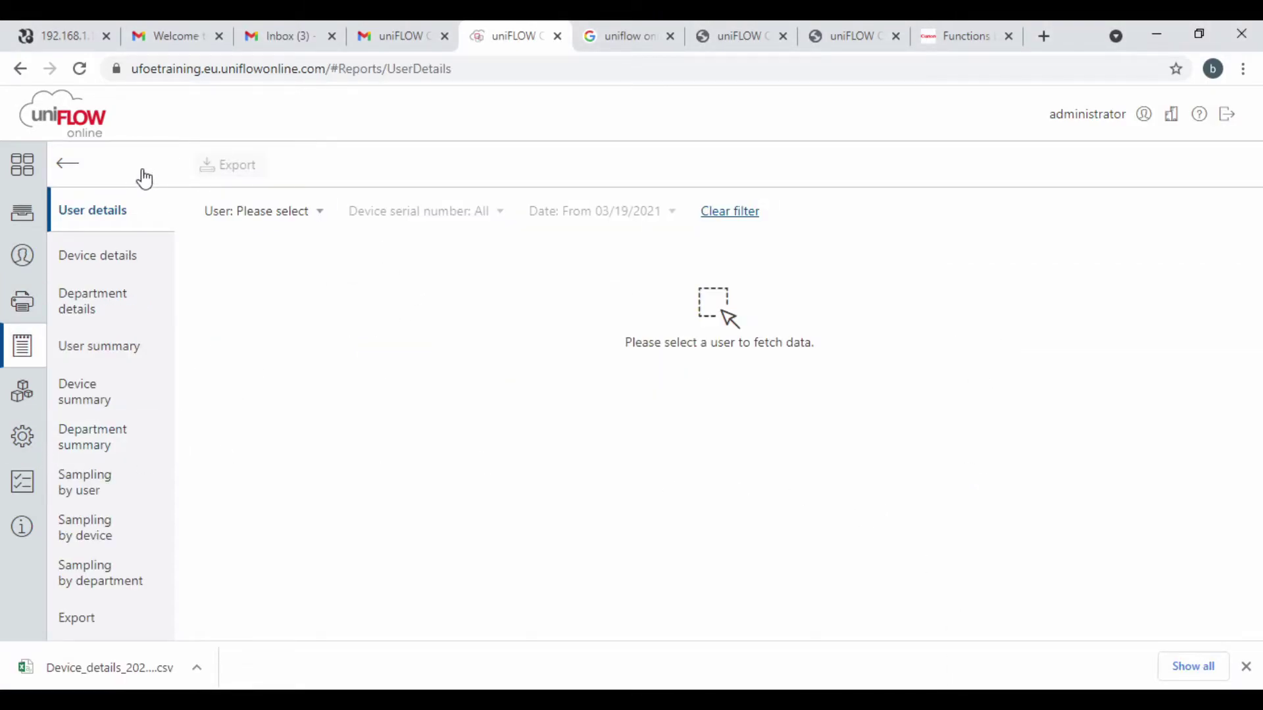
- View the User details report for UFO USER and for UFOE TECH USER
{"action": "left_click", "coordinate": [24, 354]}
{"action": "left_click", "coordinate": [77, 349]}
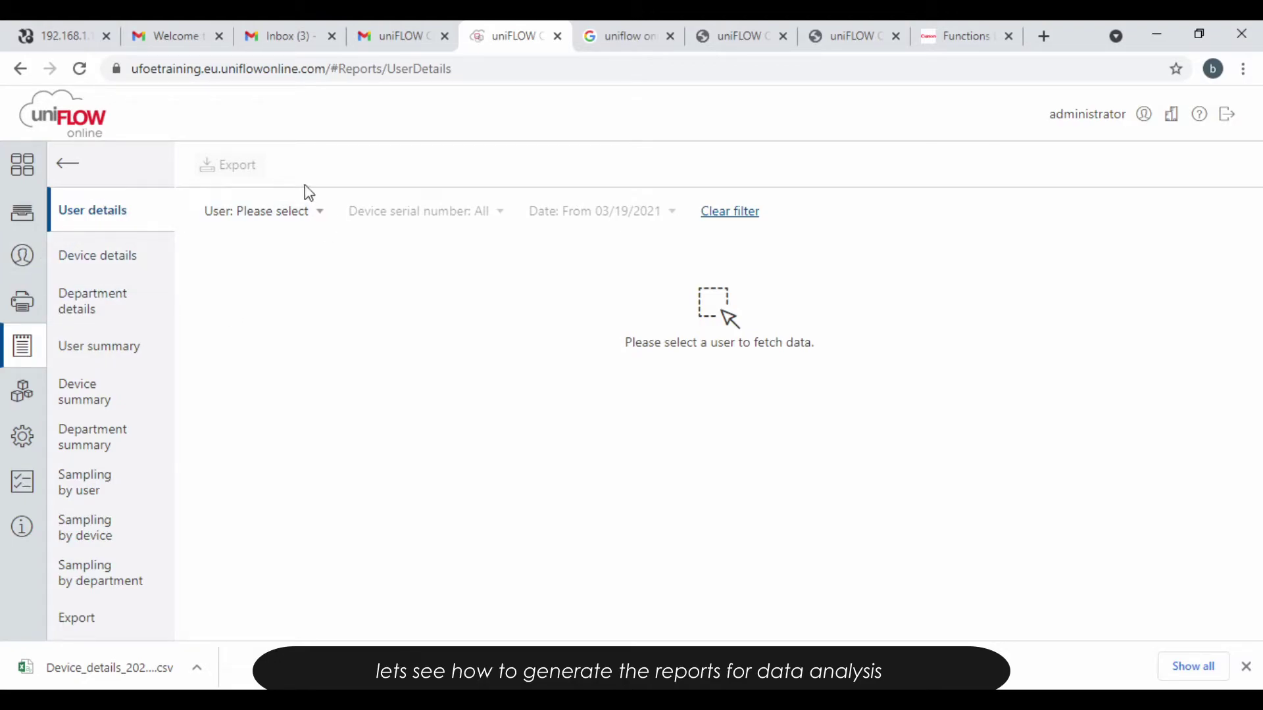
{"action": "left_click", "coordinate": [317, 217]}
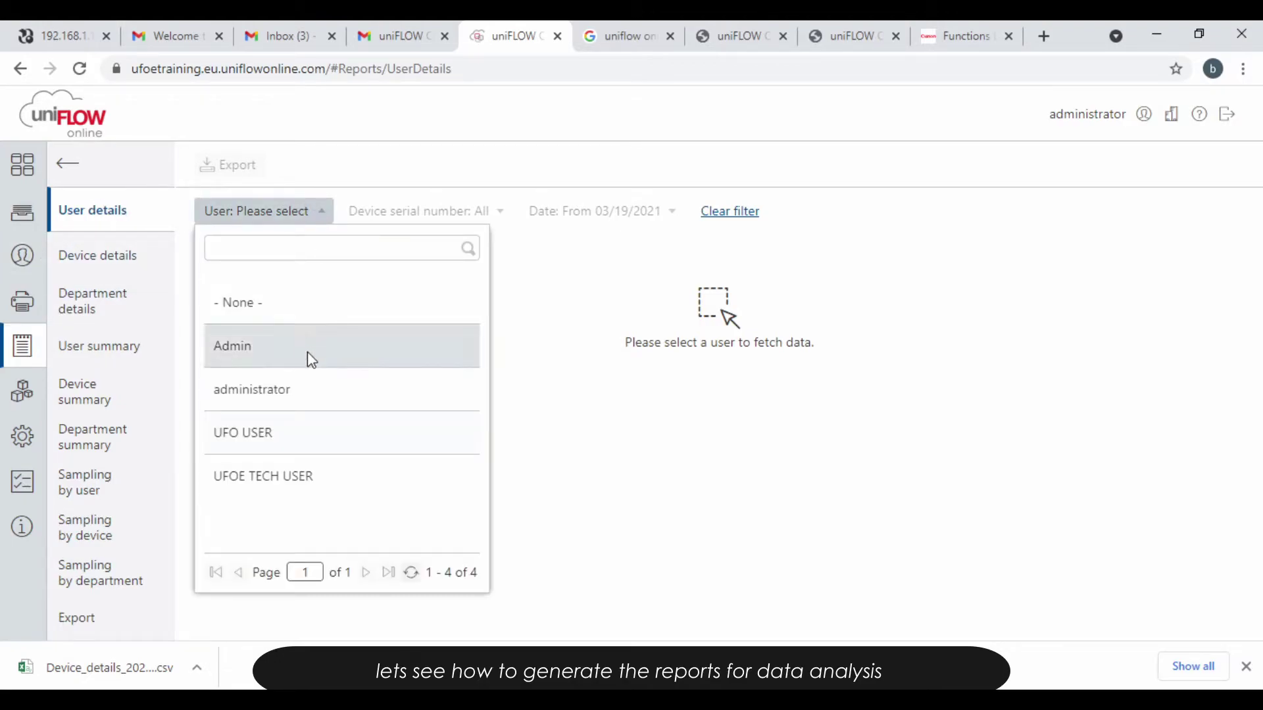
{"action": "left_click", "coordinate": [296, 436]}
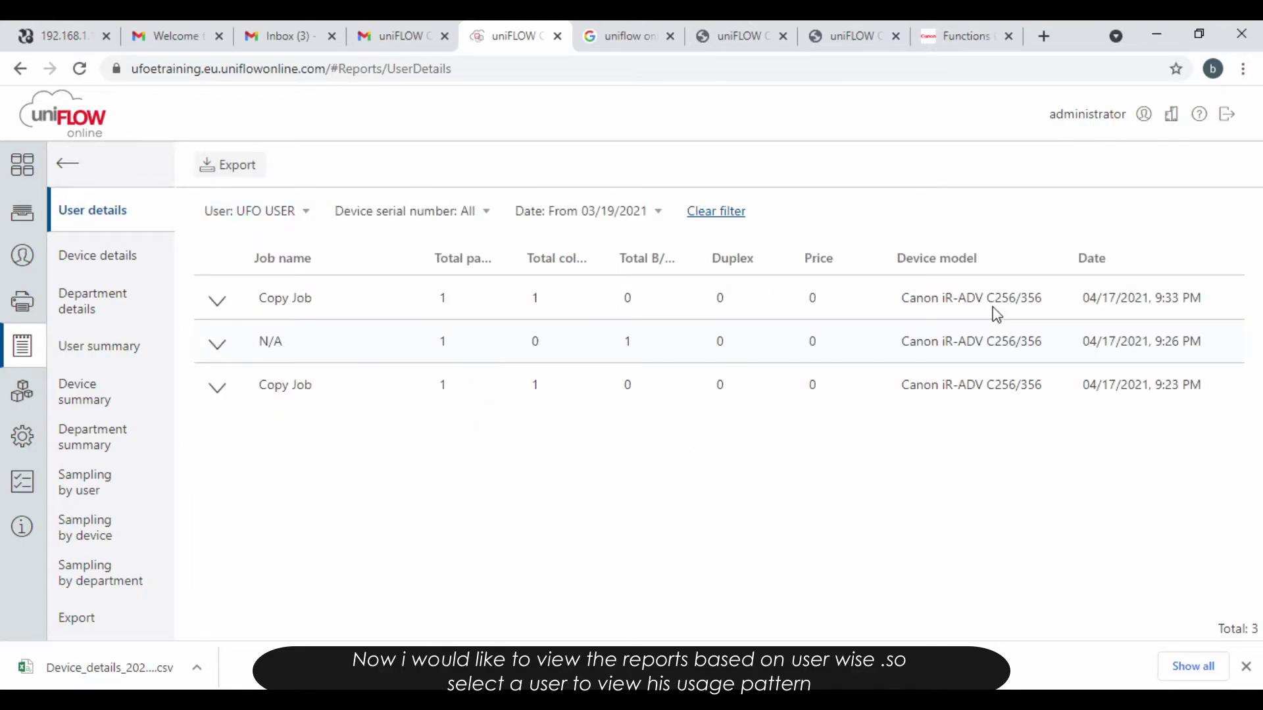
{"action": "left_click", "coordinate": [261, 216]}
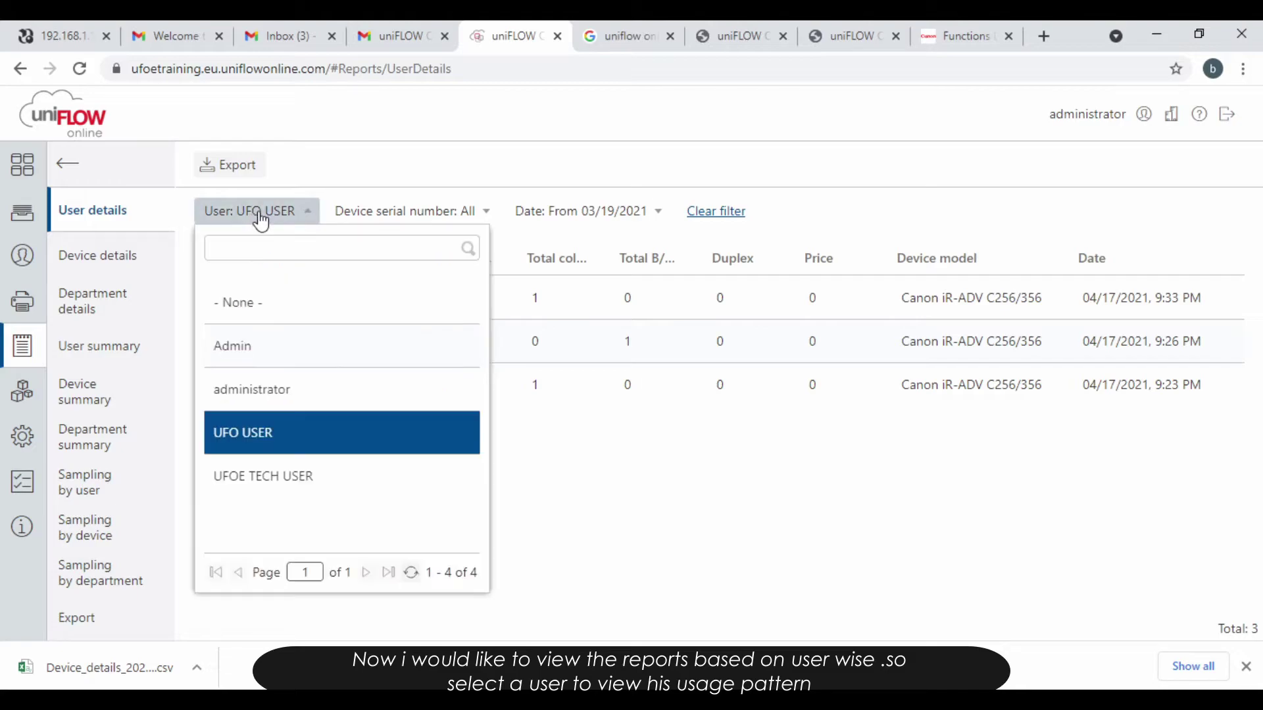
{"action": "left_click", "coordinate": [289, 476]}
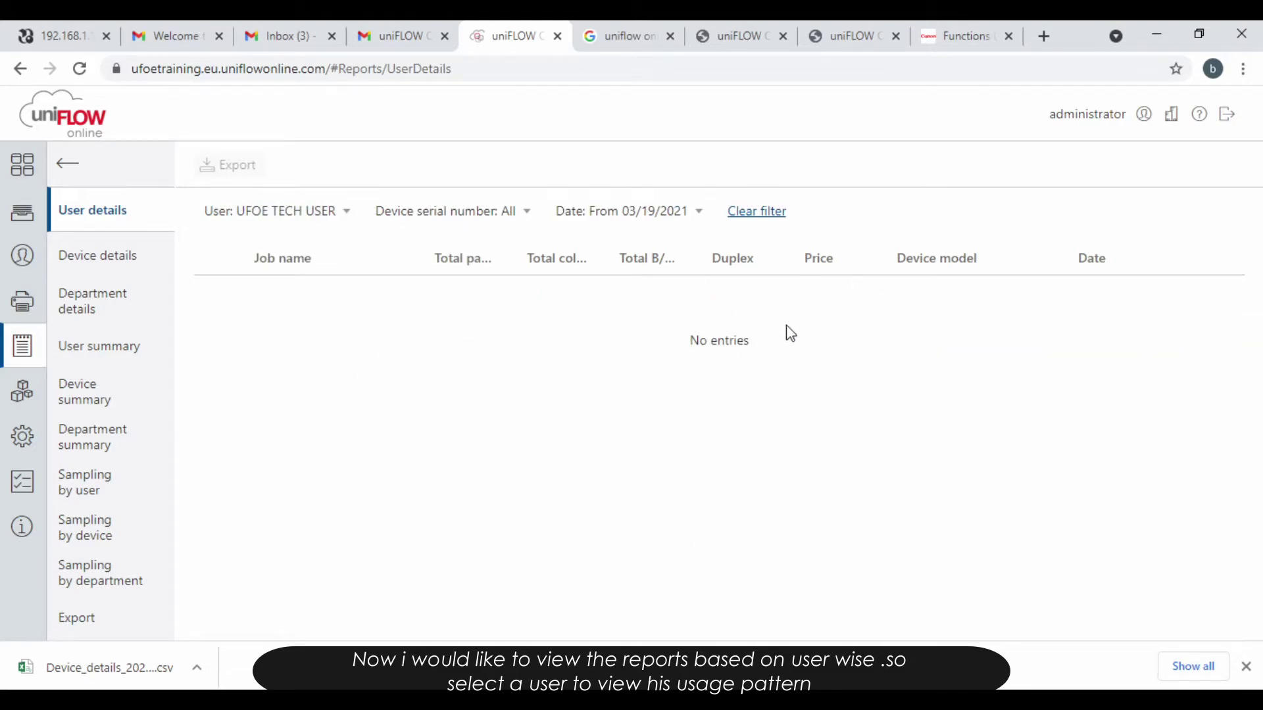
- Switch to Canon Remote Operation Viewer, log in with UFOE TECH USER's PIN and run a single A4 copy job
{"action": "key", "text": "alt+Tab"}
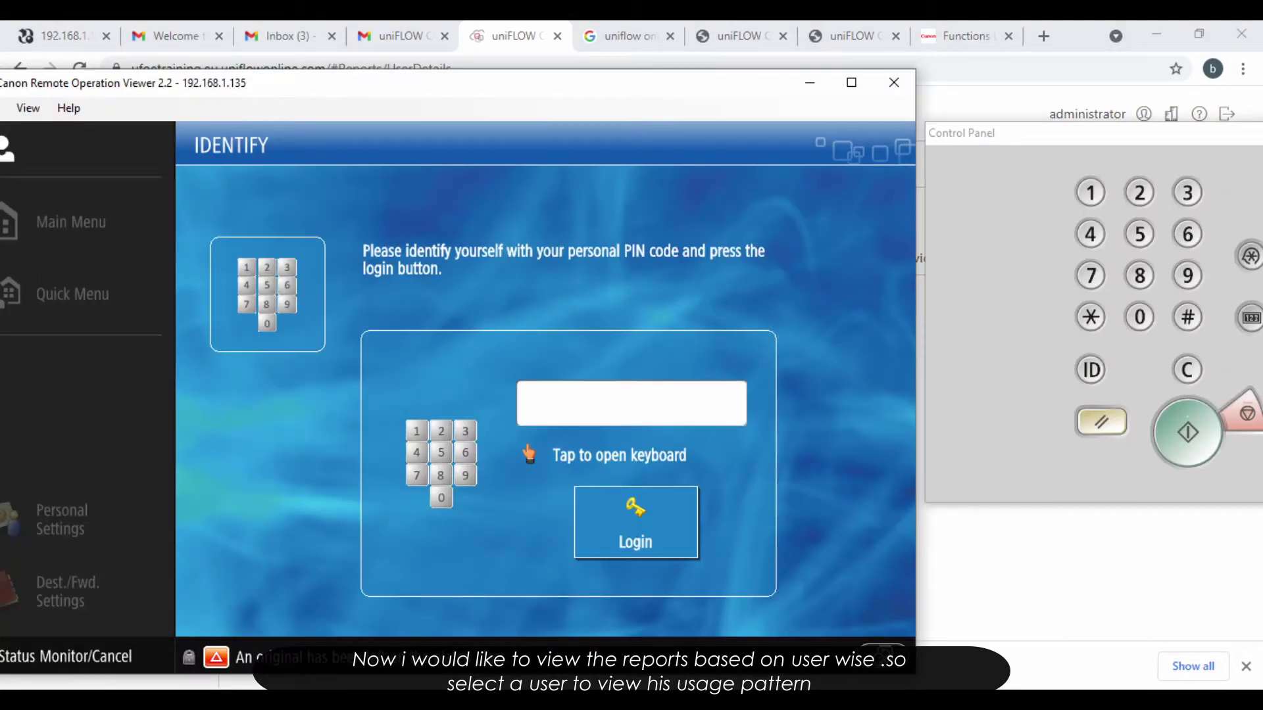
{"action": "key", "text": "alt+Tab"}
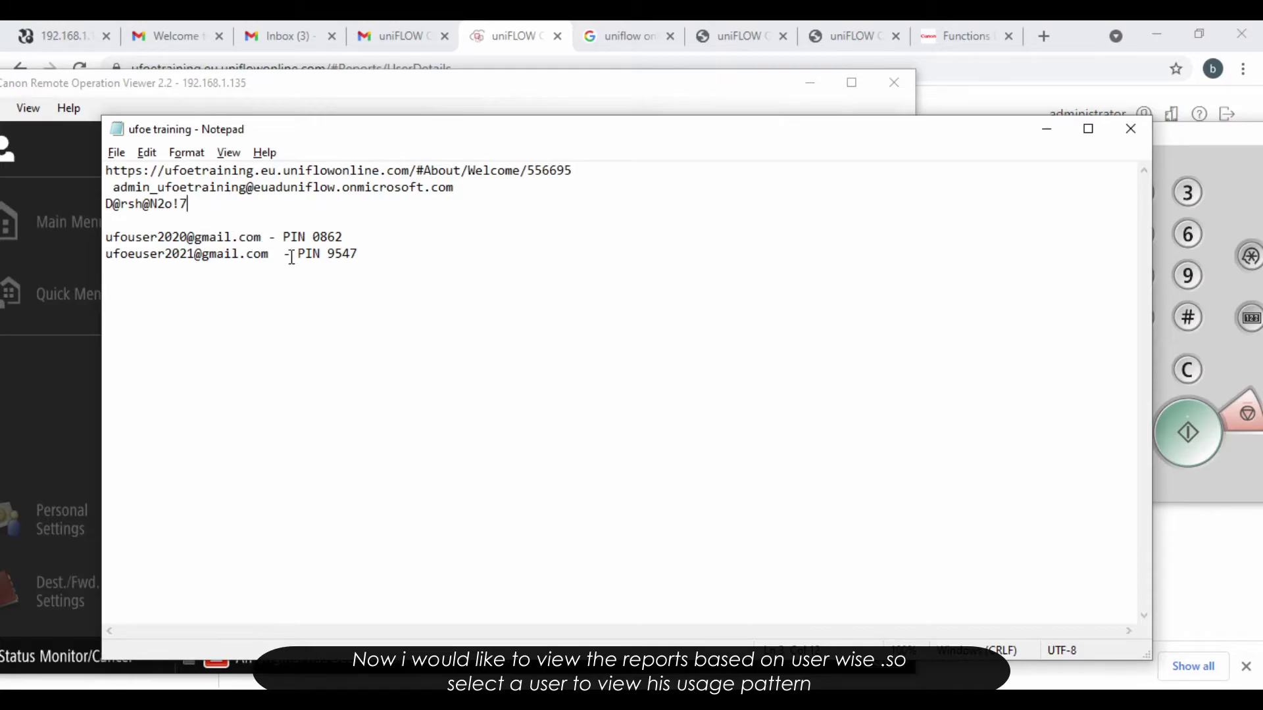
{"action": "left_click", "coordinate": [1047, 130]}
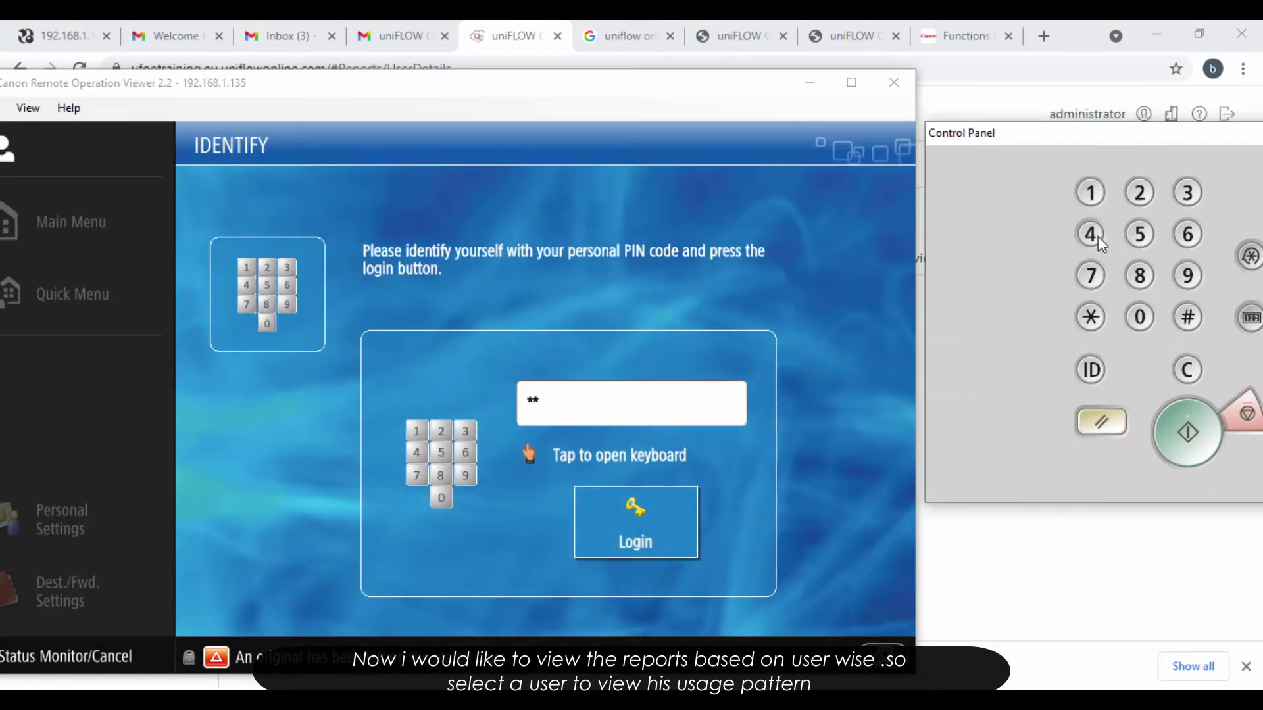
{"action": "left_click", "coordinate": [621, 523]}
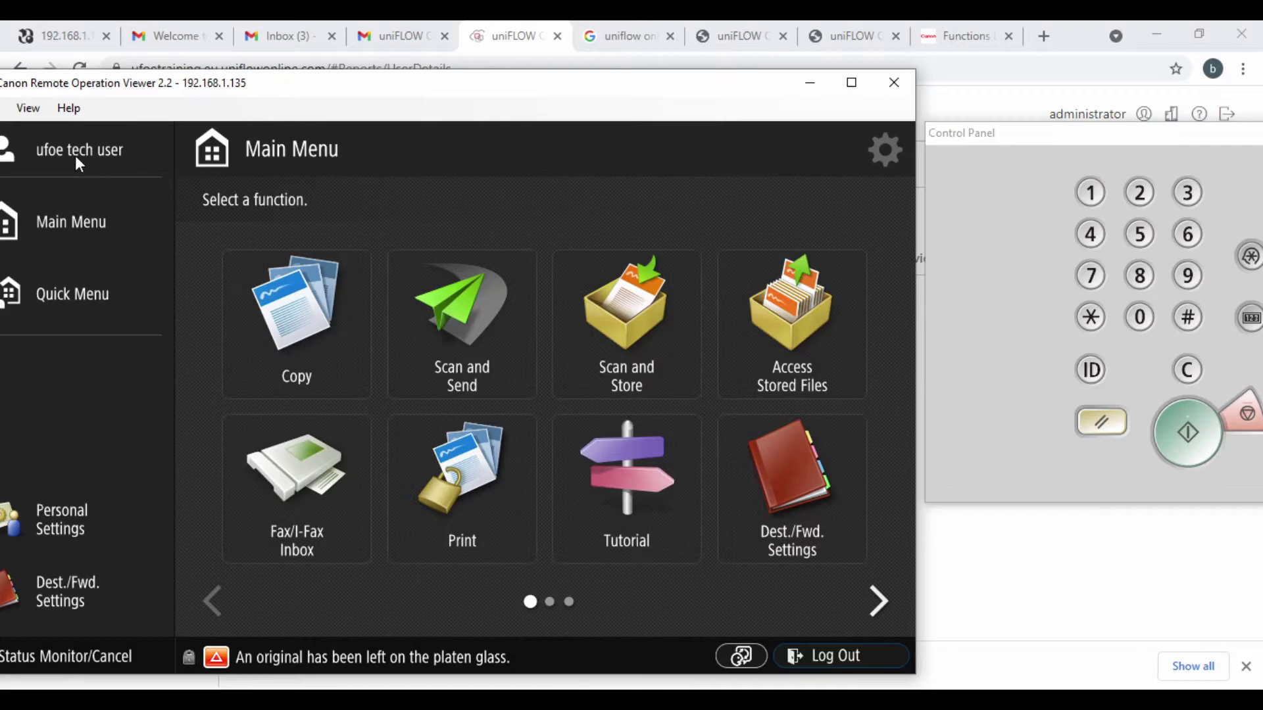
{"action": "left_click", "coordinate": [299, 315]}
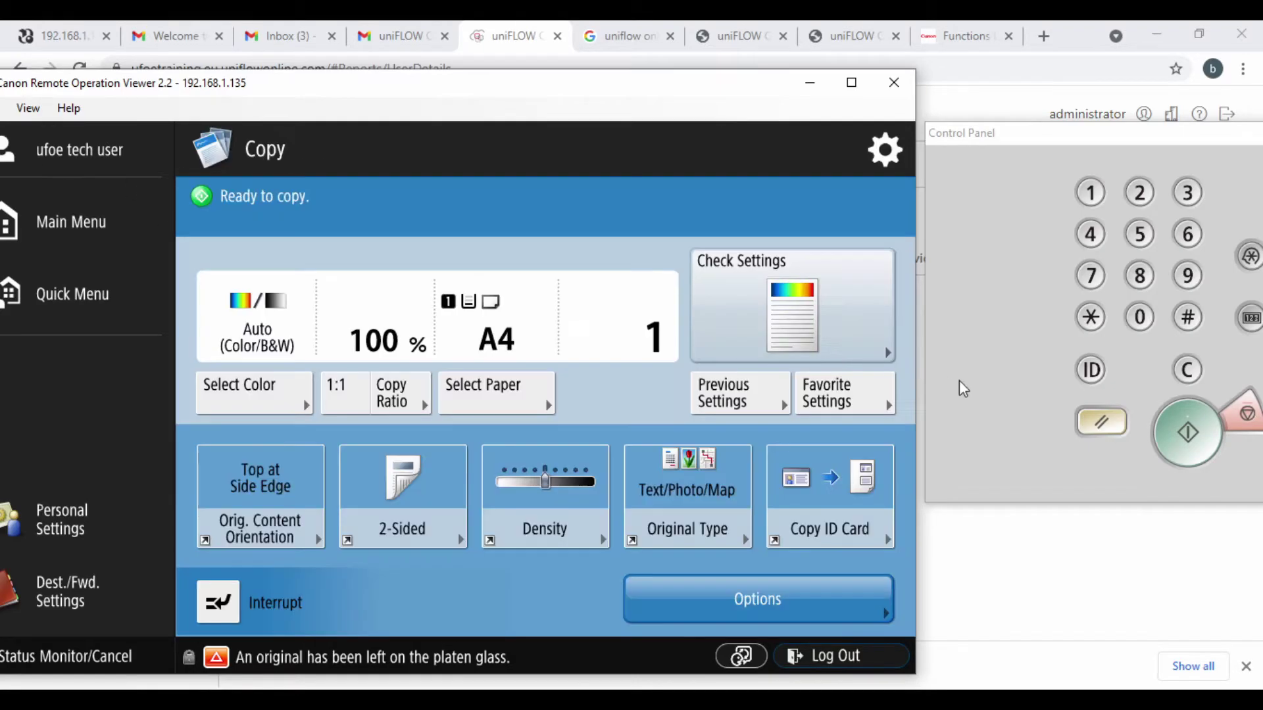
{"action": "left_click", "coordinate": [1204, 468]}
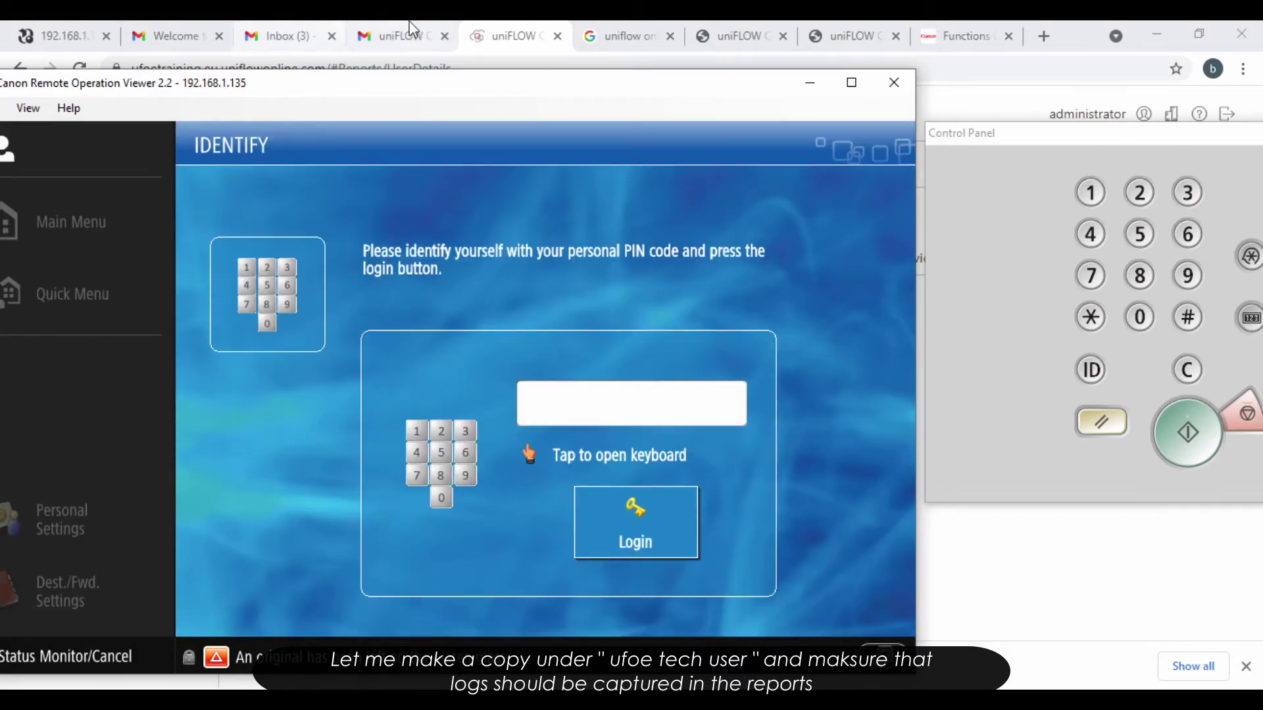
- Switch back to uniFLOW Online, reload the User details report and filter it by UFOE TECH USER
{"action": "left_click", "coordinate": [534, 36]}
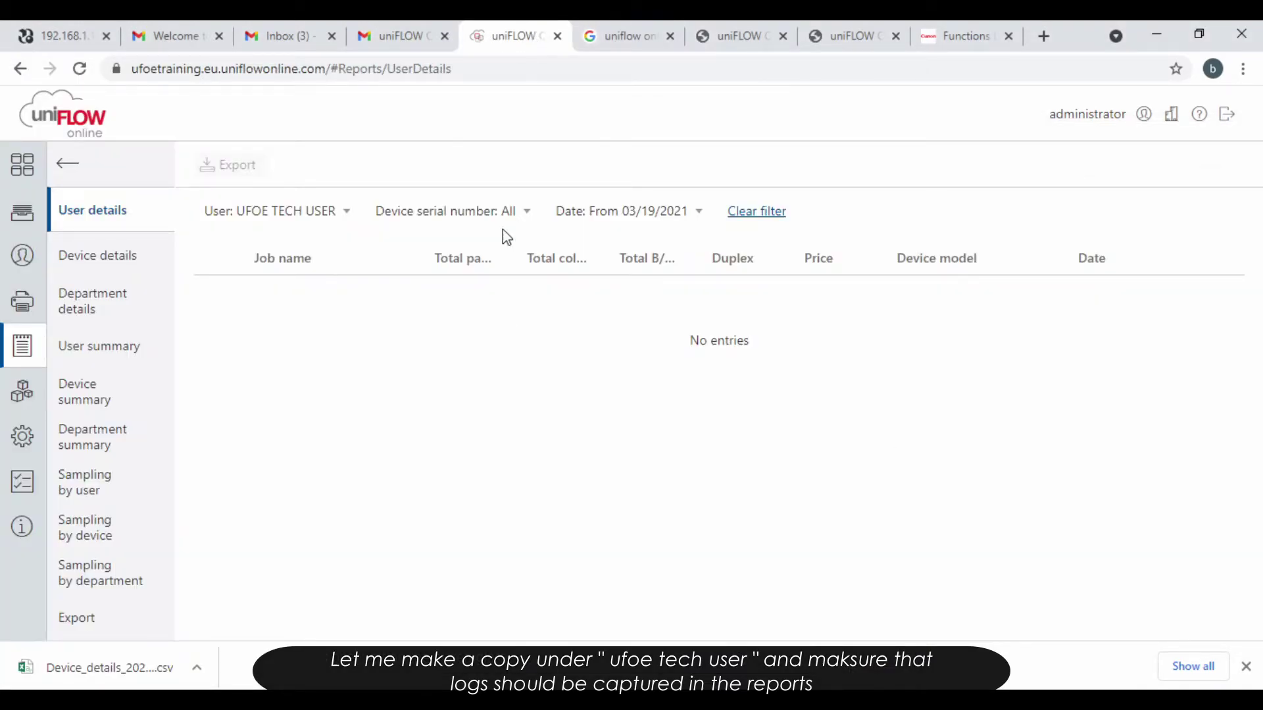
{"action": "left_click", "coordinate": [80, 69]}
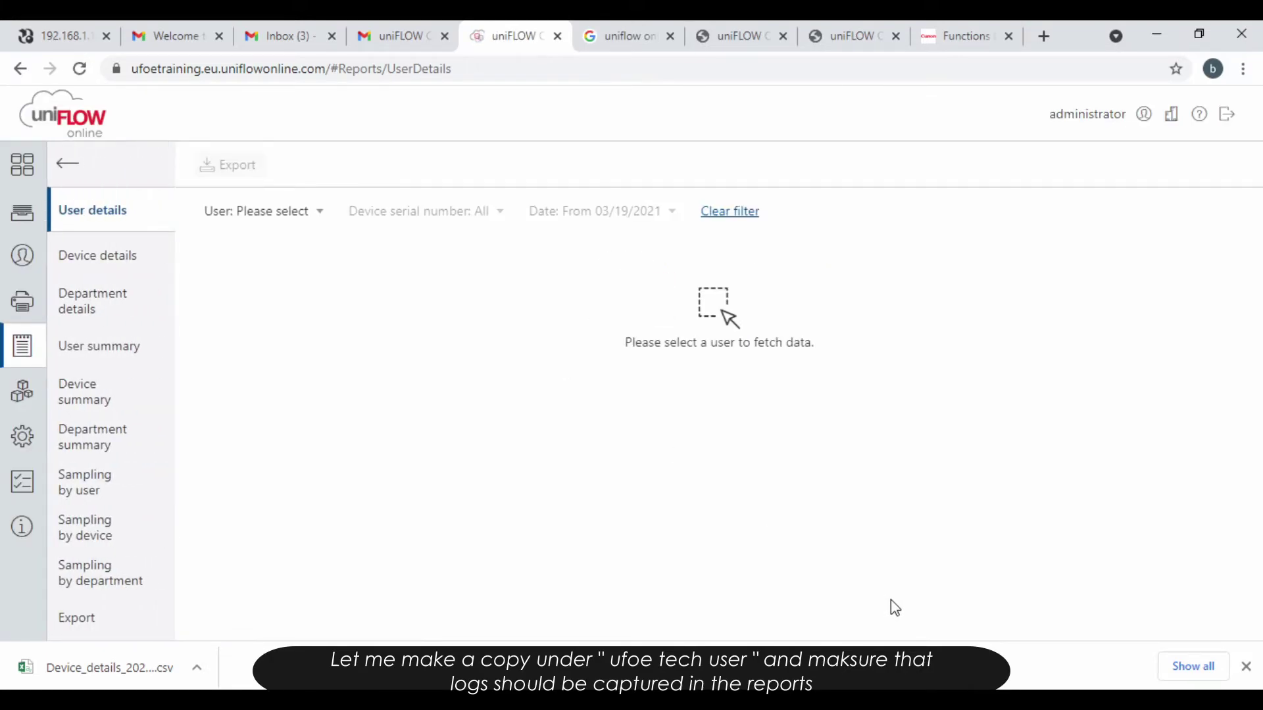
{"action": "left_click", "coordinate": [293, 221]}
{"action": "left_click", "coordinate": [315, 495]}
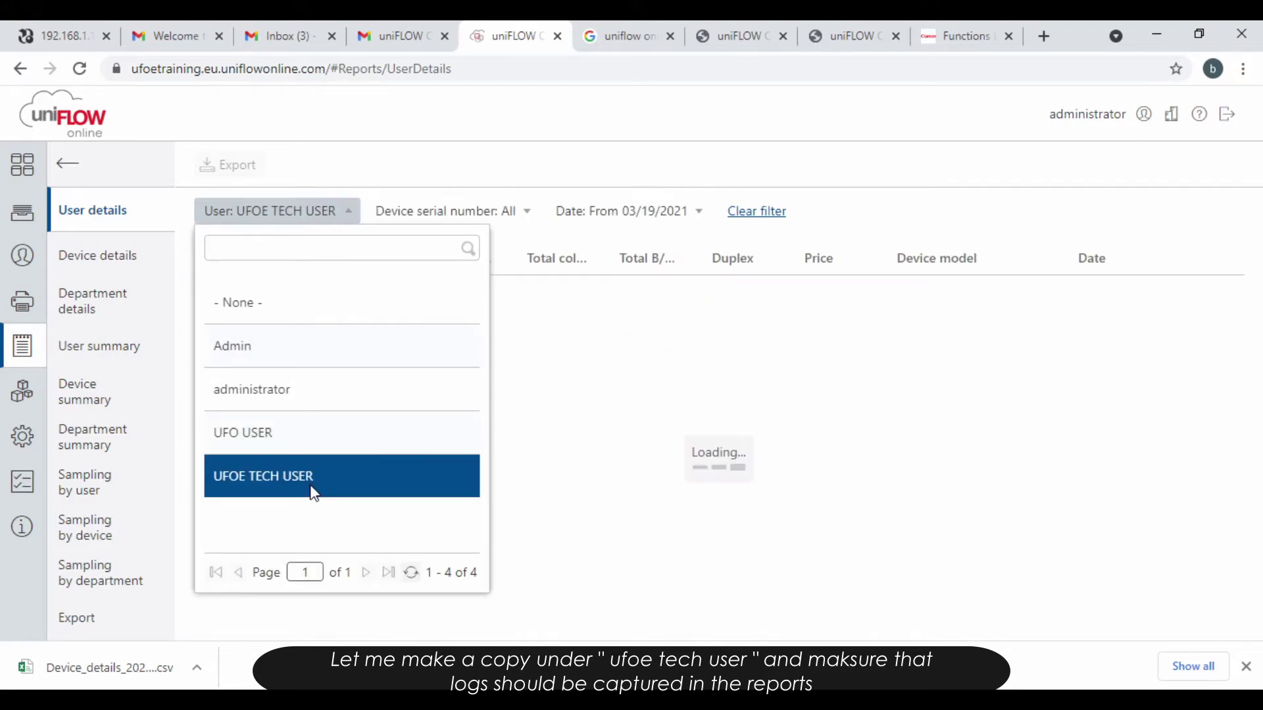
{"action": "left_click", "coordinate": [656, 434]}
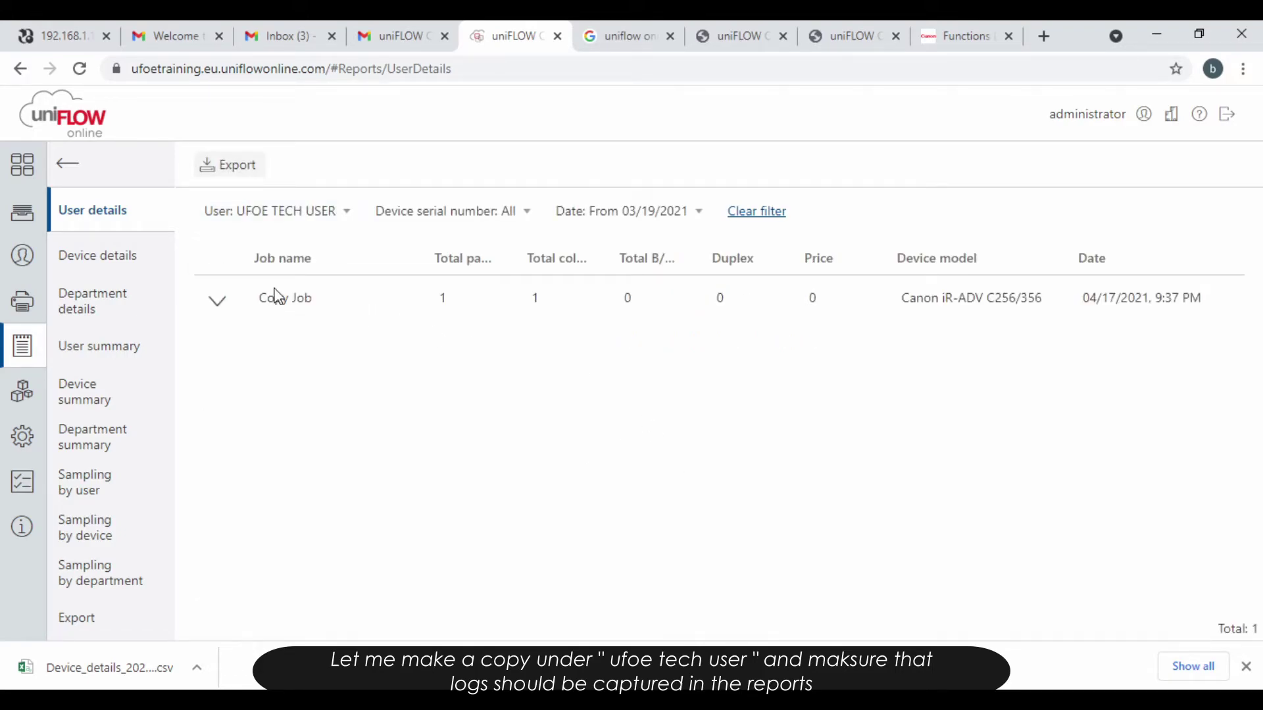
- Expand the job entries in the User details report to review their paper size and color mode
{"action": "left_click", "coordinate": [219, 303]}
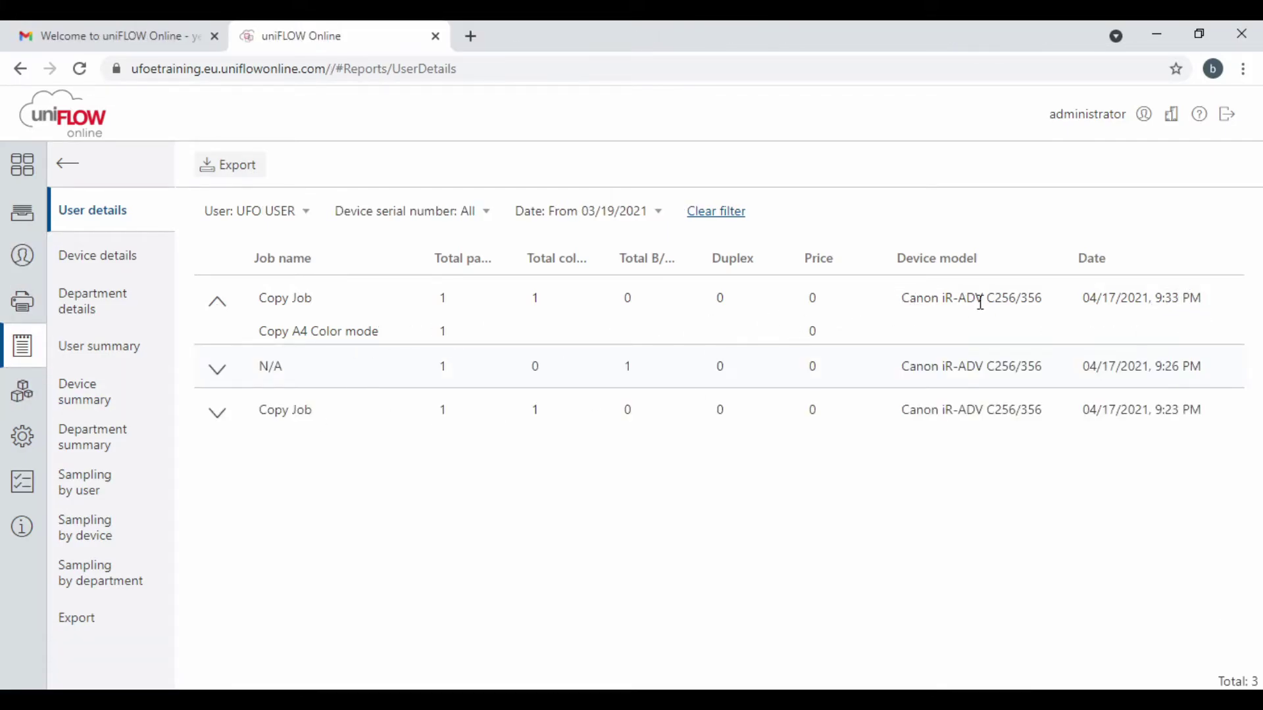
{"action": "left_click", "coordinate": [210, 372]}
{"action": "left_click", "coordinate": [216, 442]}
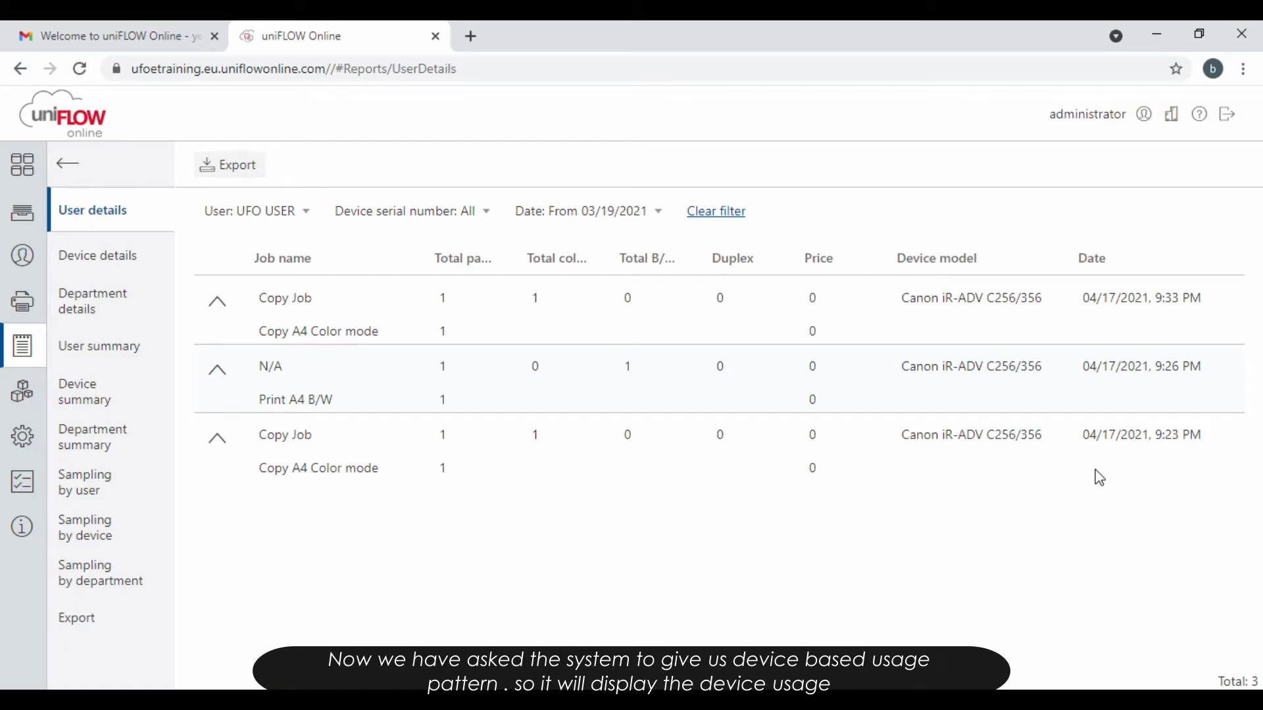
- View the Device details report for the device with serial number 2FL05355
{"action": "left_click", "coordinate": [110, 261]}
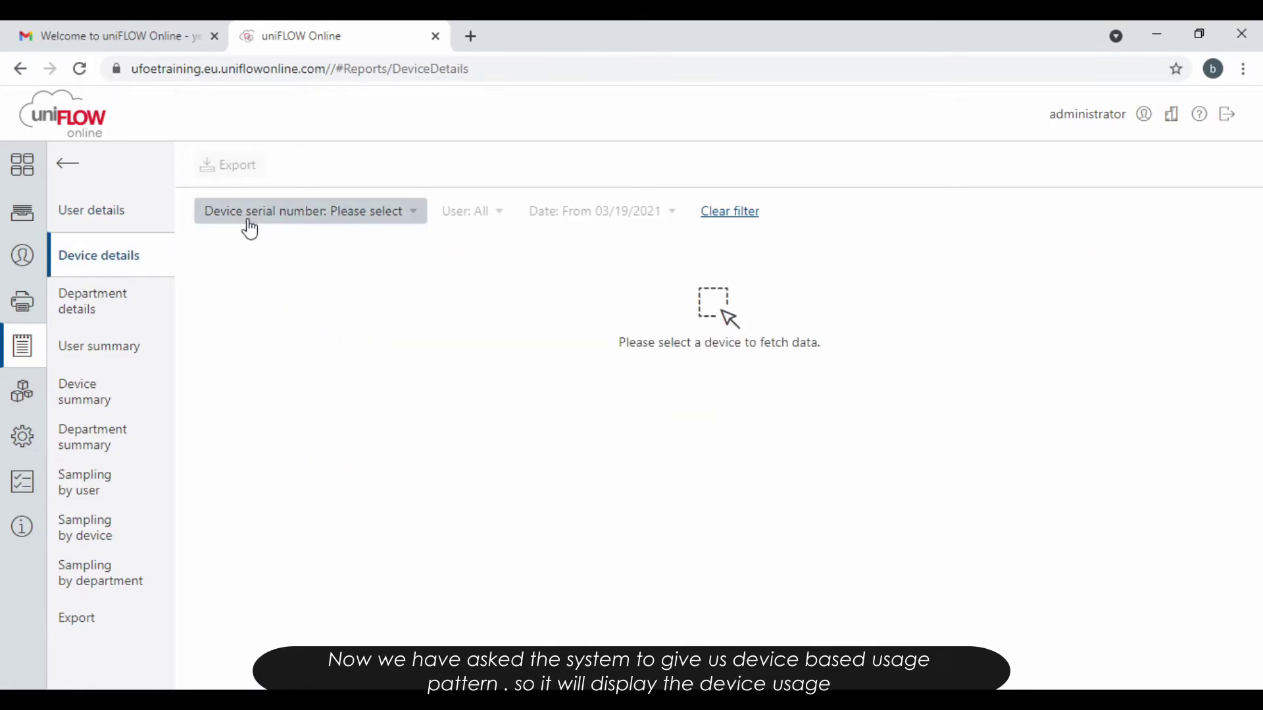
{"action": "left_click", "coordinate": [250, 230]}
{"action": "left_click", "coordinate": [248, 300]}
{"action": "left_click", "coordinate": [1060, 424]}
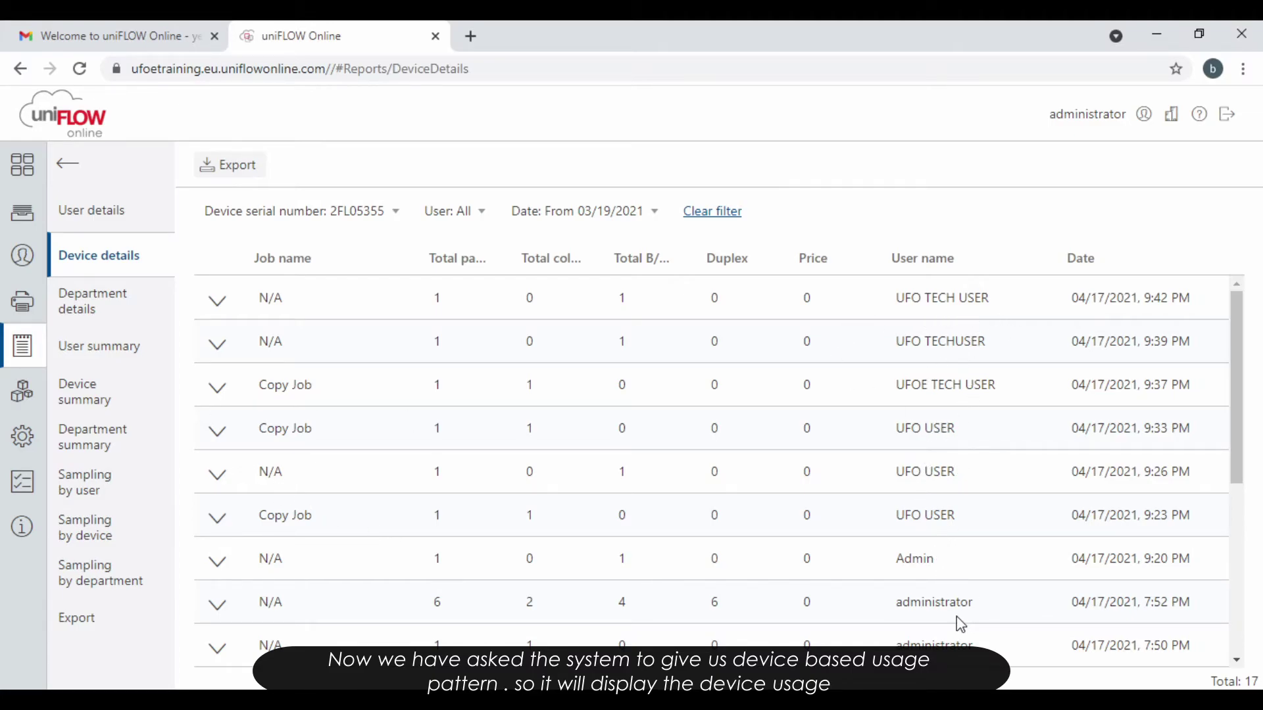
- View the Department details report for TECH DEPT and expand its copy job entry
{"action": "left_click", "coordinate": [105, 304]}
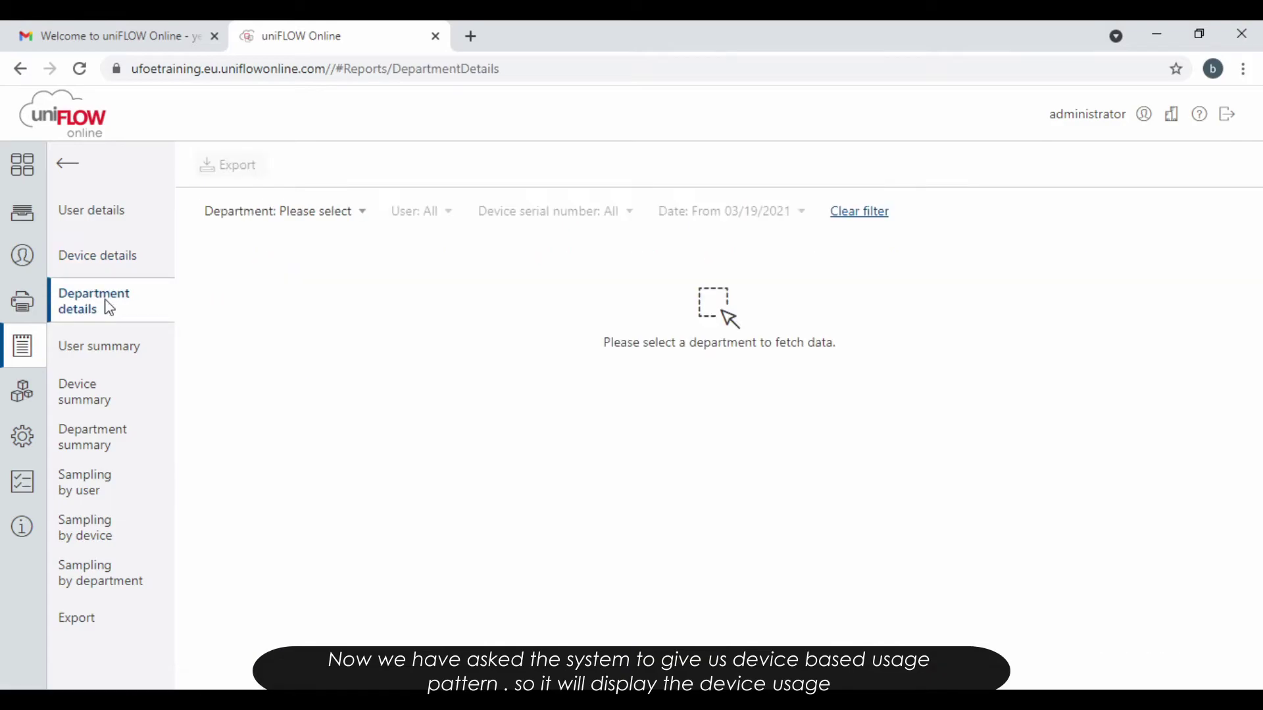
{"action": "left_click", "coordinate": [340, 218]}
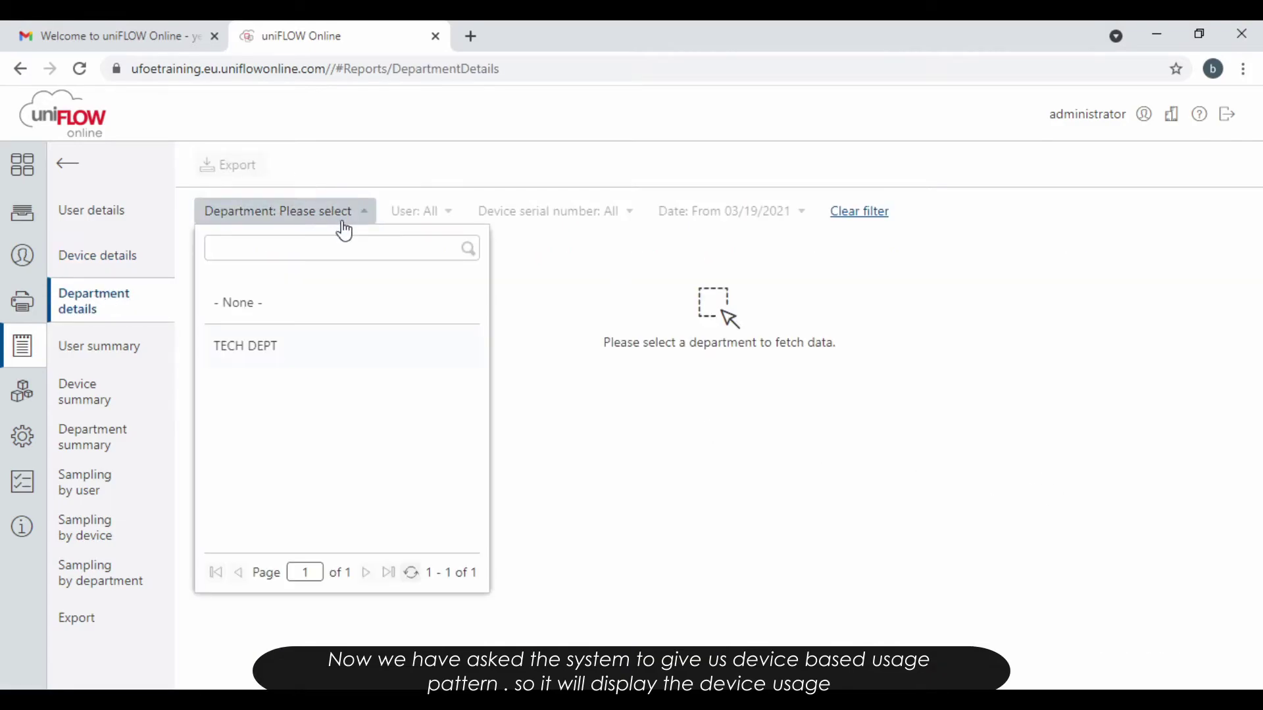
{"action": "left_click", "coordinate": [256, 358]}
{"action": "left_click", "coordinate": [1039, 507]}
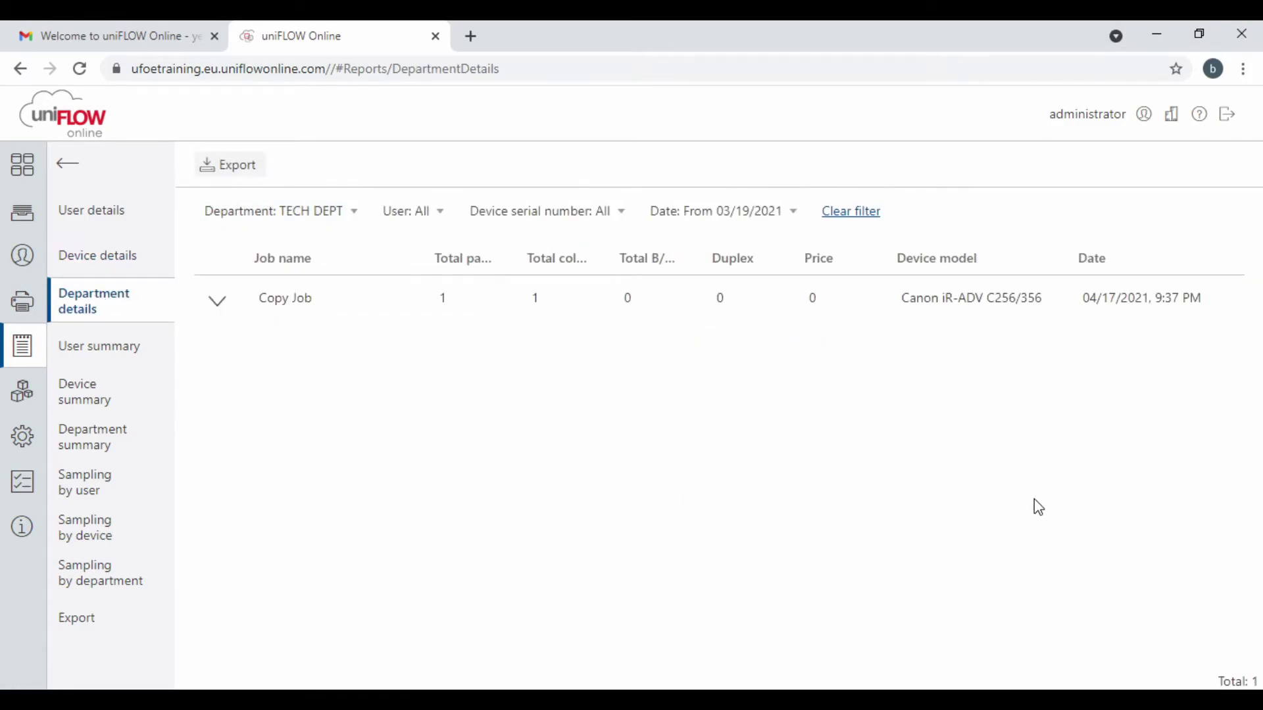
{"action": "left_click", "coordinate": [223, 308]}
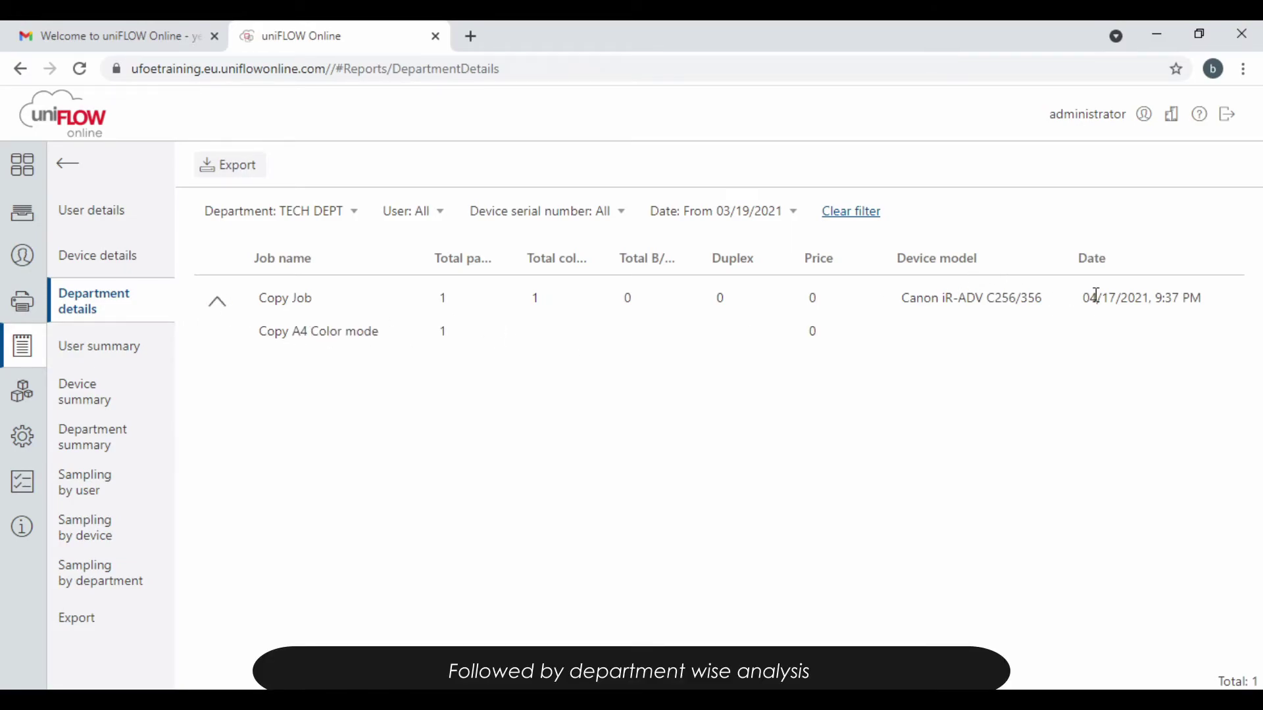
- Open the User summary report and review the per-user page counts and the totals for all records
{"action": "left_click", "coordinate": [107, 349]}
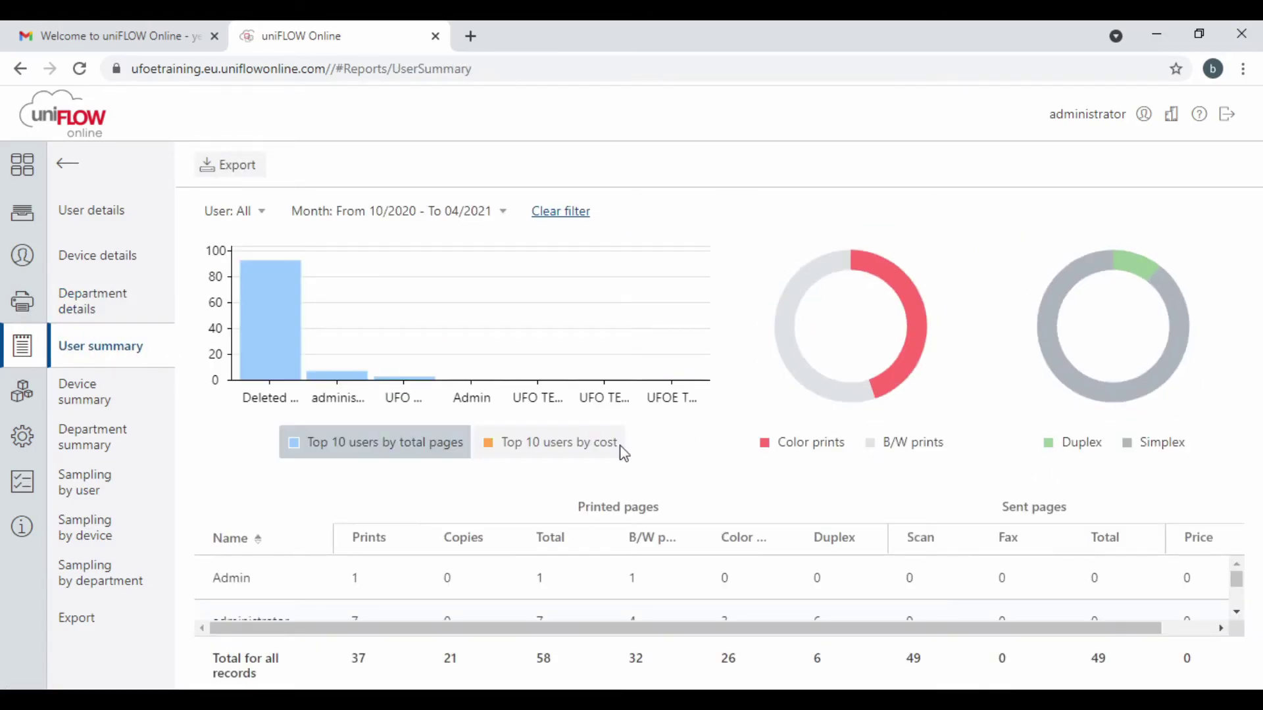
{"action": "mouse_move", "coordinate": [278, 287]}
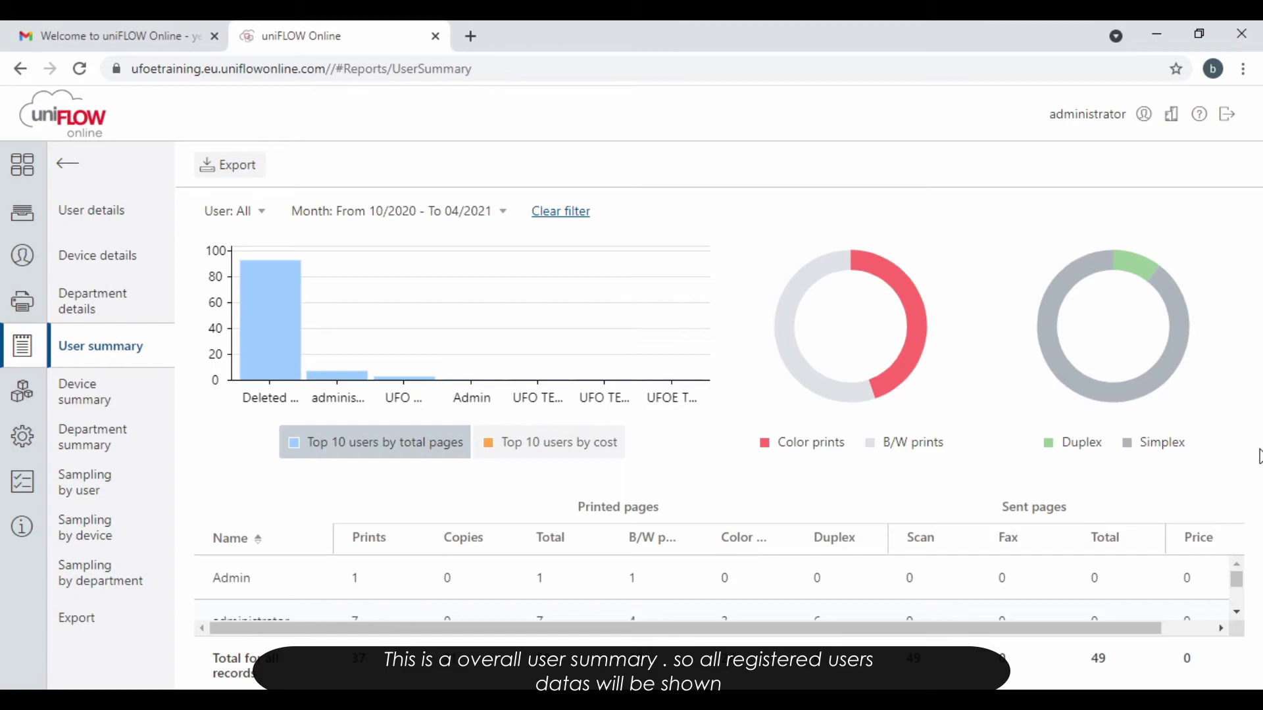
{"action": "left_click_drag", "start_coordinate": [1236, 578], "coordinate": [1256, 611]}
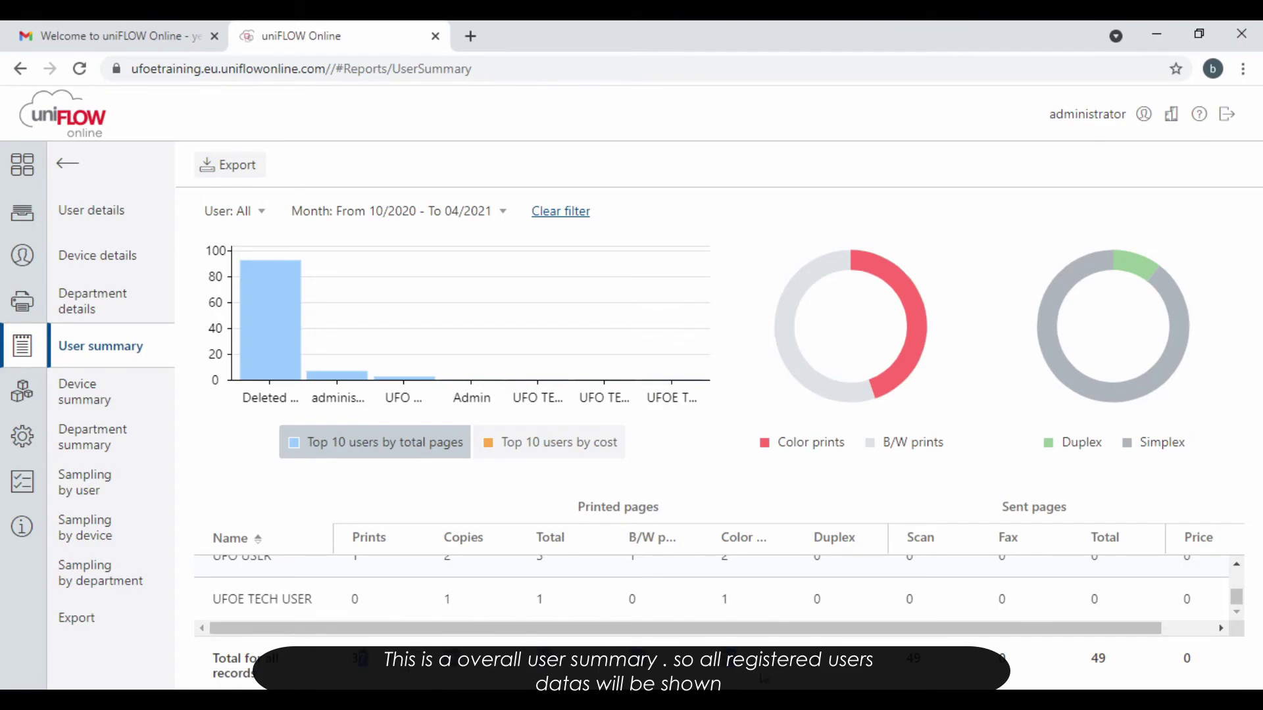
{"action": "left_click_drag", "start_coordinate": [1099, 653], "coordinate": [1120, 648]}
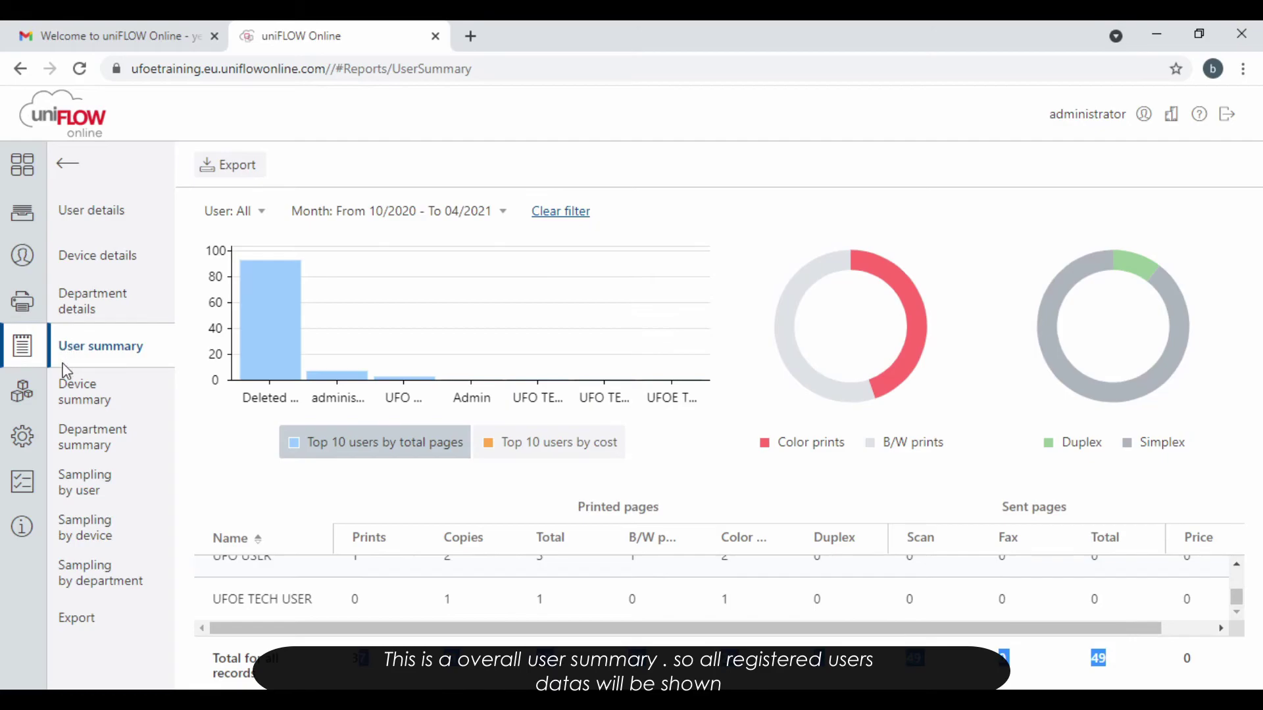
- Open the Device summary report and export it as a CSV file
{"action": "left_click", "coordinate": [72, 398]}
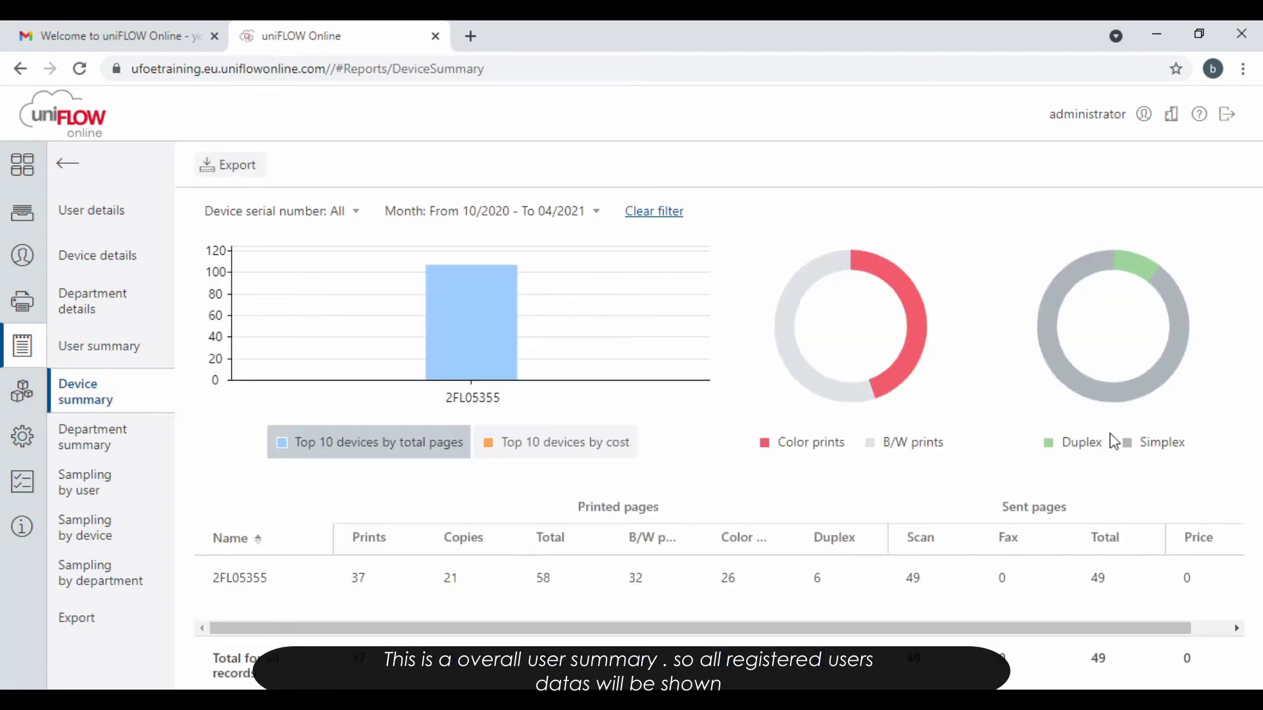
{"action": "mouse_move", "coordinate": [484, 361]}
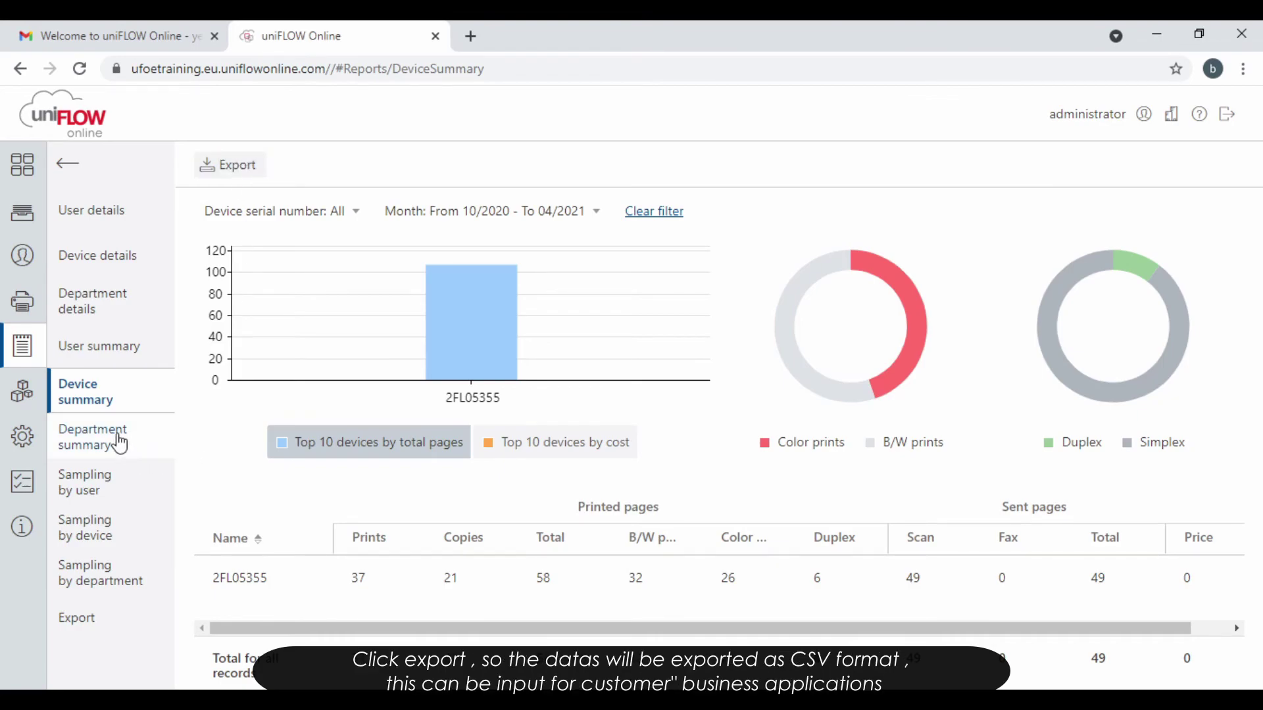
{"action": "left_click", "coordinate": [228, 165]}
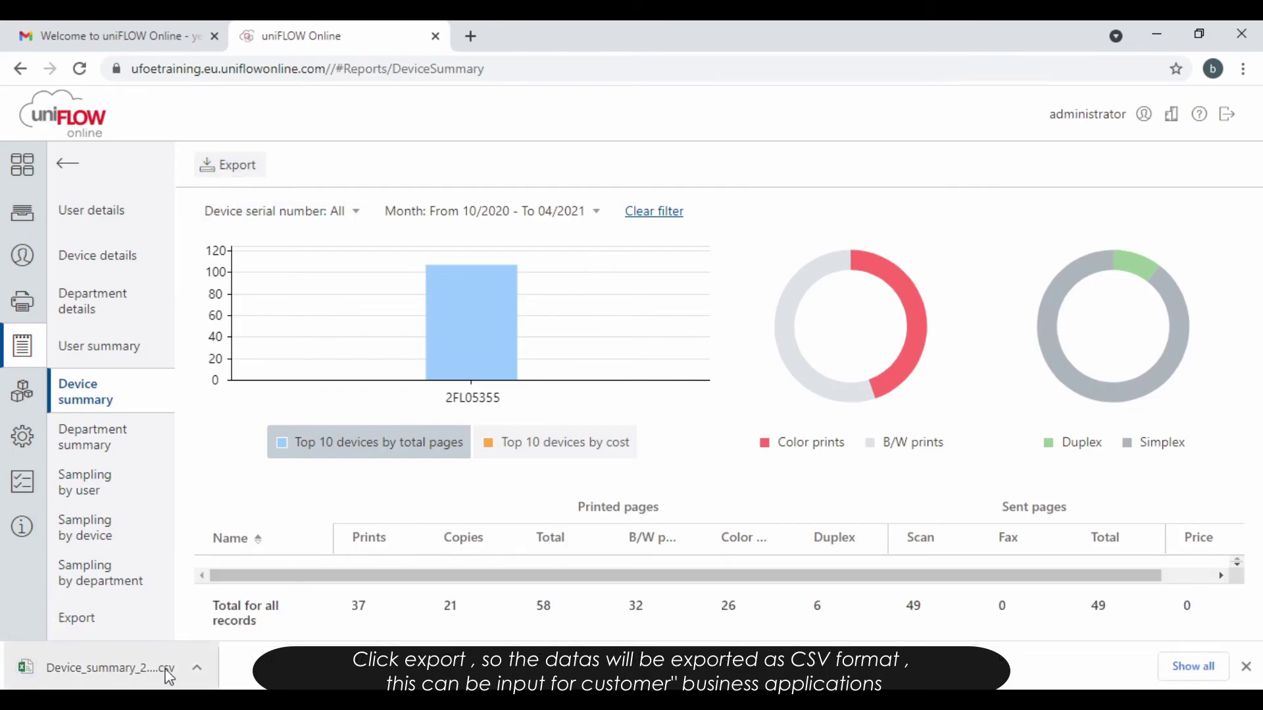
- Open the exported device summary CSV in Excel, widen column A to review the data, and close it without saving
{"action": "left_click", "coordinate": [121, 670]}
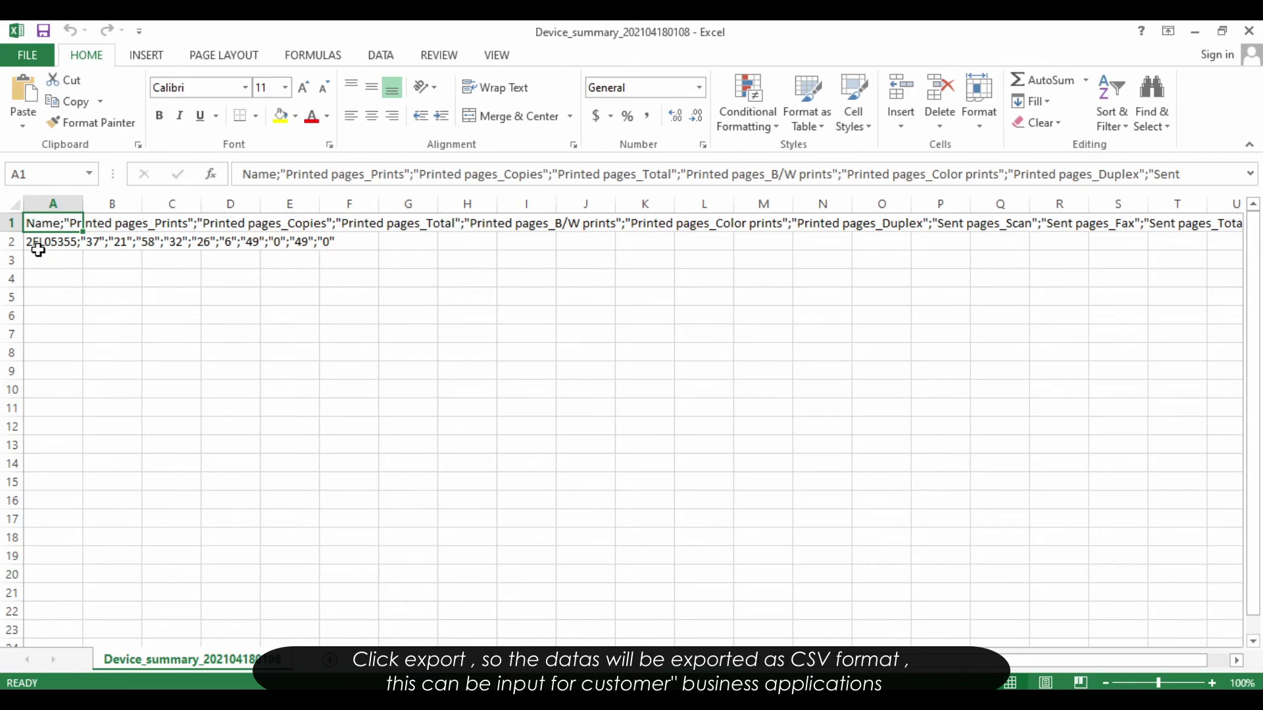
{"action": "double_click", "coordinate": [82, 208]}
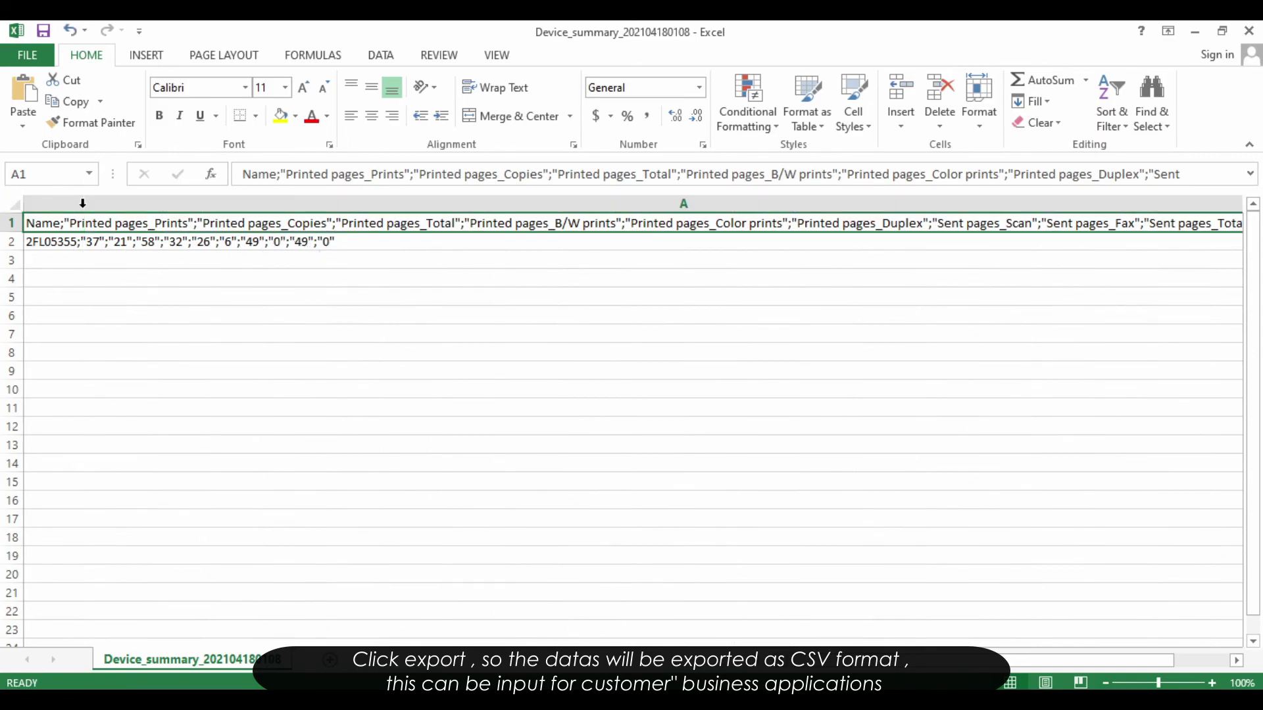
{"action": "left_click", "coordinate": [392, 254]}
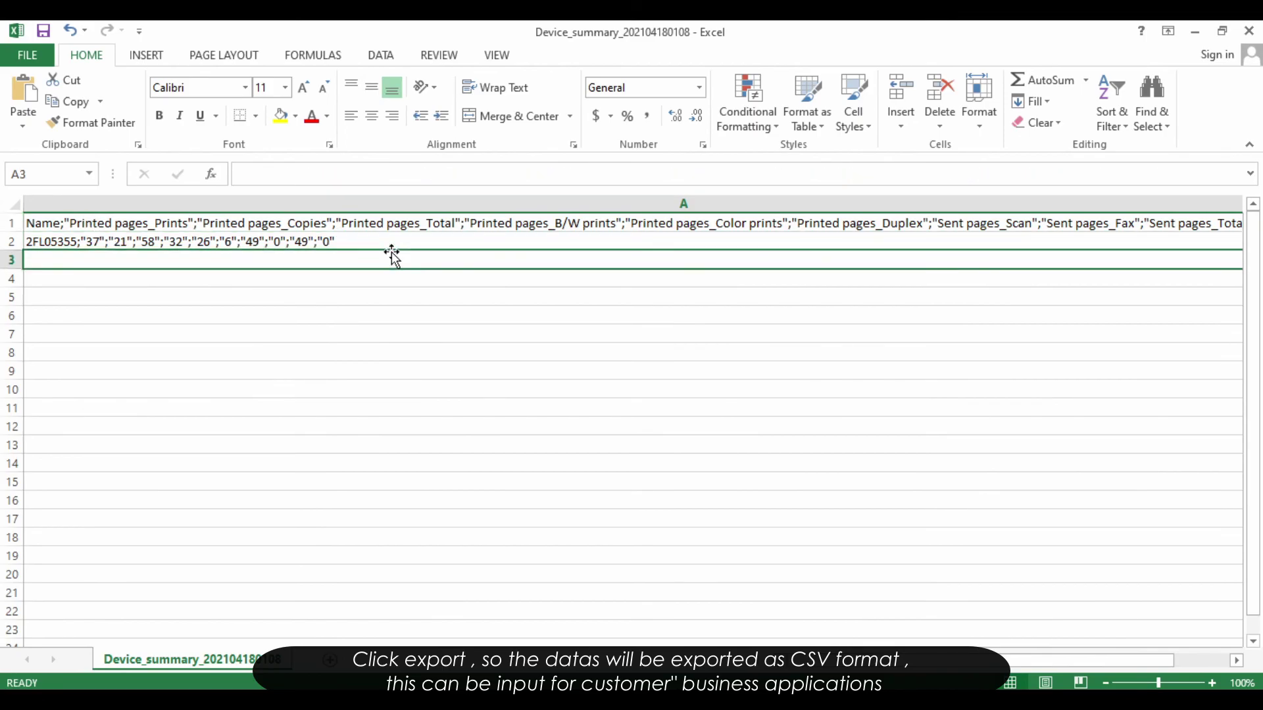
{"action": "left_click", "coordinate": [355, 245]}
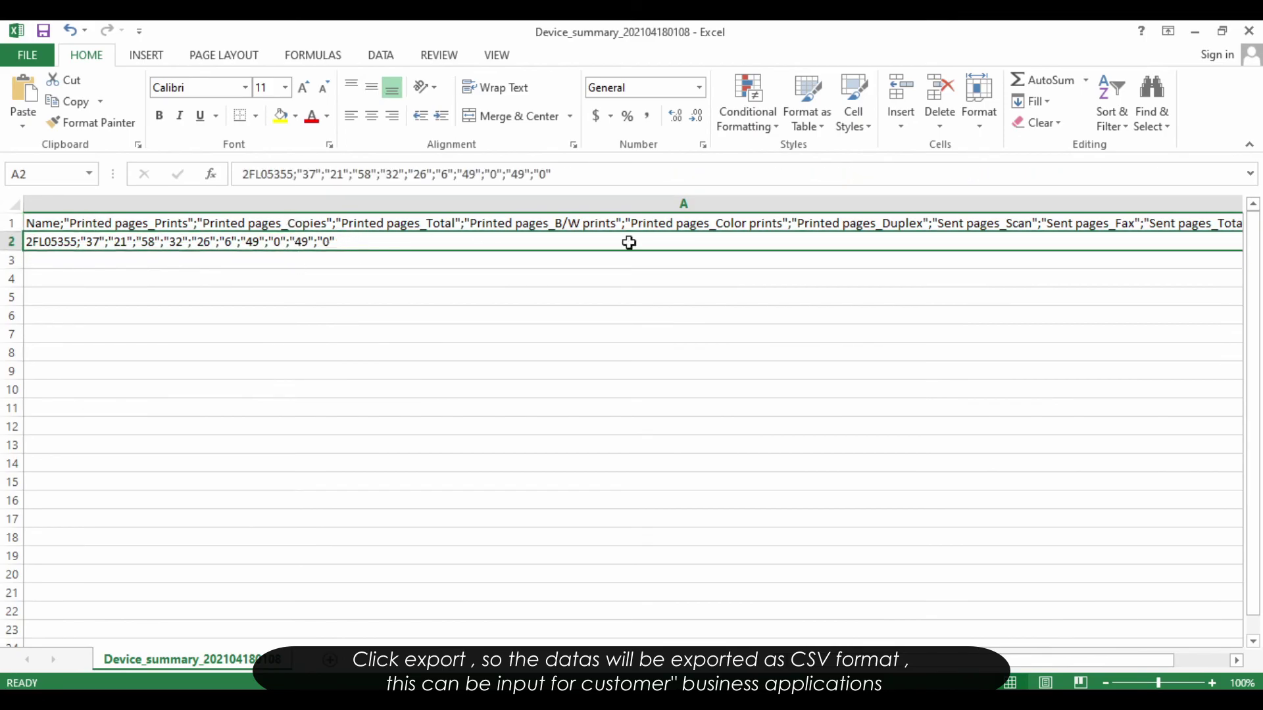
{"action": "left_click", "coordinate": [1249, 31]}
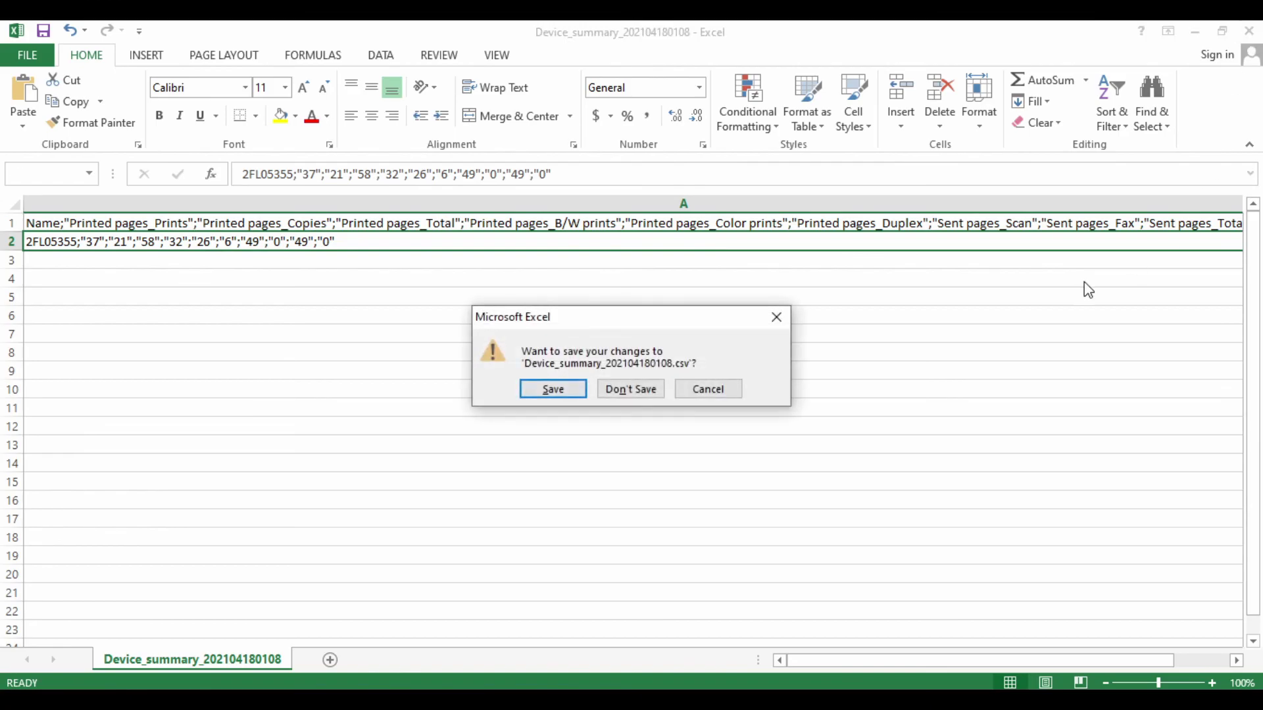
{"action": "left_click", "coordinate": [633, 388]}
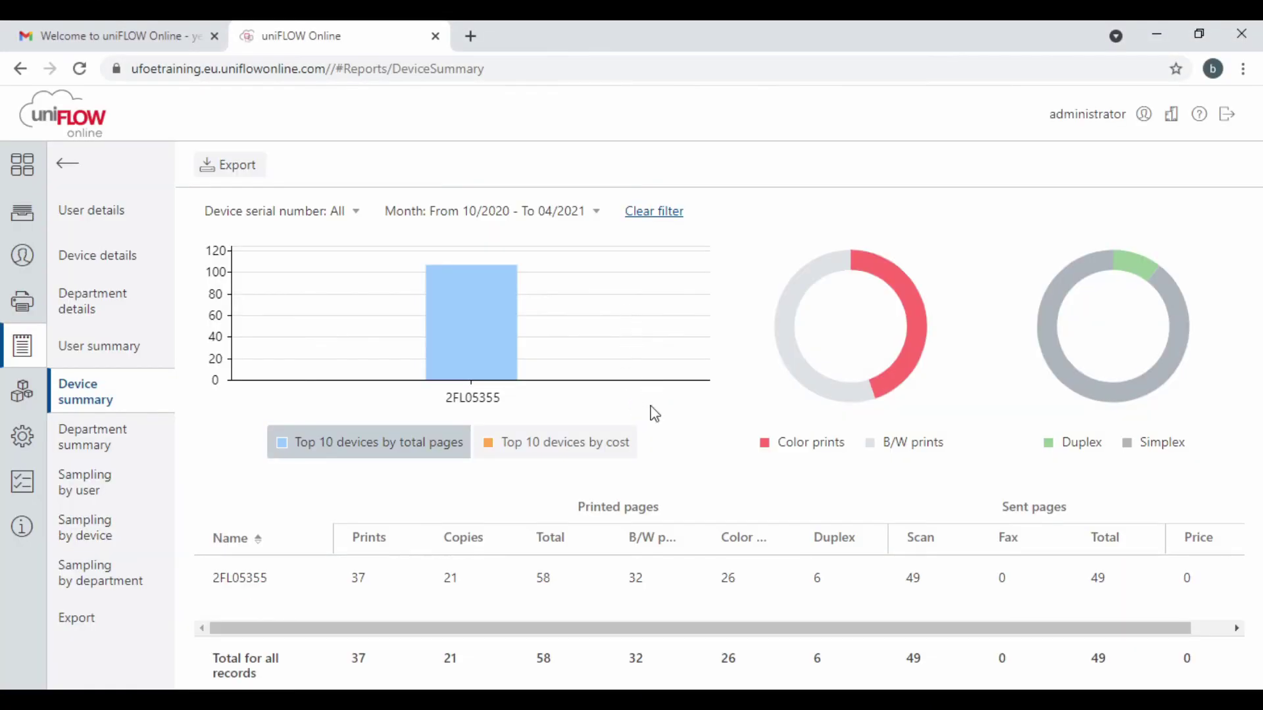